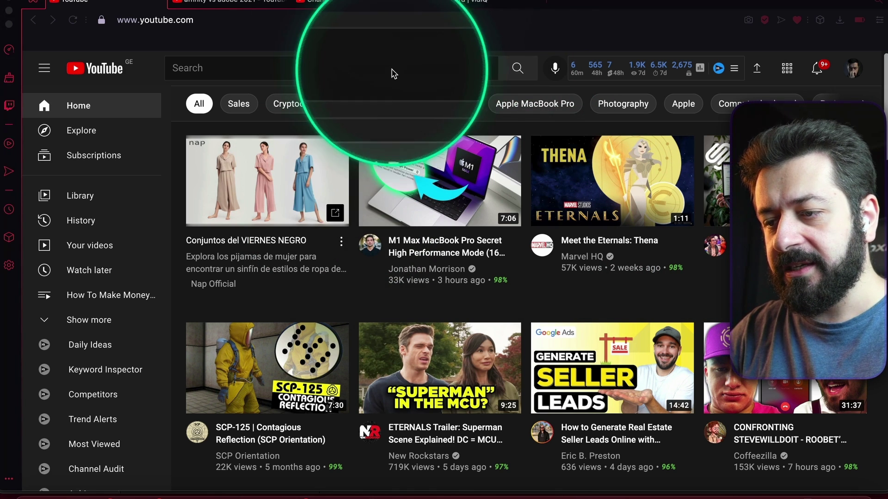
Step: Look over the channel dashboard on the vidIQ site and return to the YouTube home page
{"action": "left_click", "coordinate": [465, 3]}
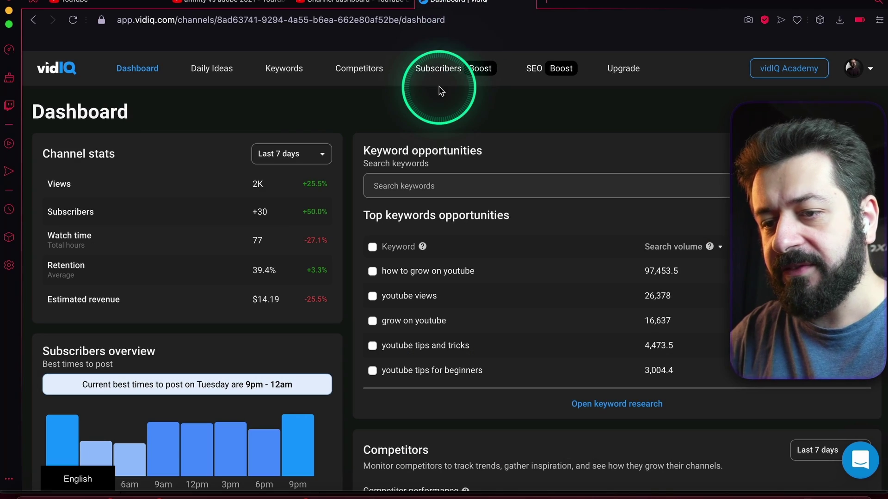
{"action": "scroll", "coordinate": [504, 143], "scroll_direction": "down", "scroll_amount": 12}
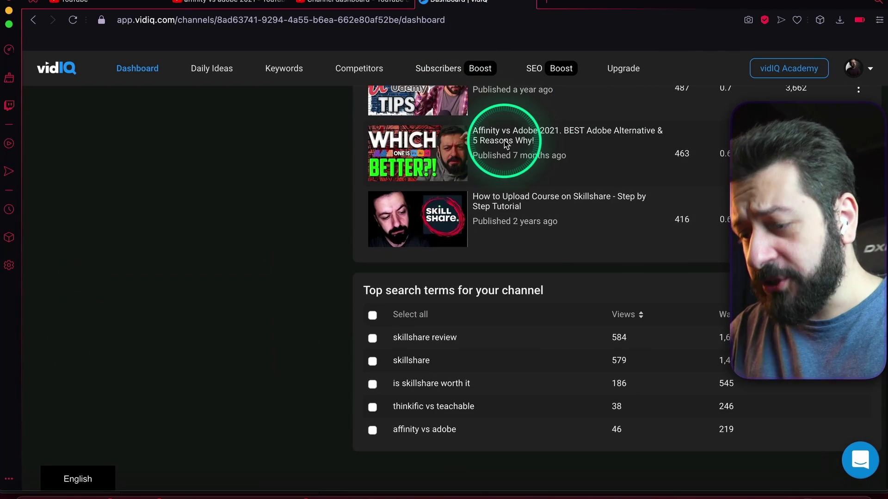
{"action": "scroll", "coordinate": [504, 143], "scroll_direction": "up", "scroll_amount": 12}
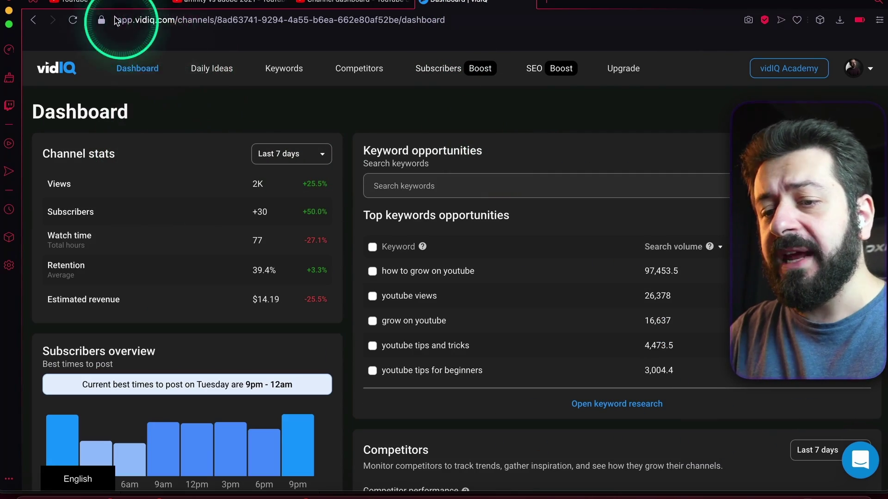
{"action": "left_click", "coordinate": [105, 3]}
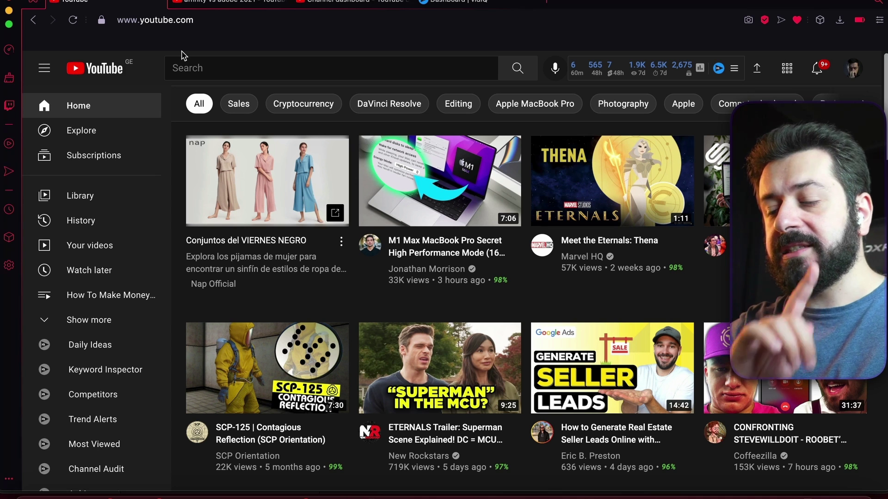
{"action": "left_click", "coordinate": [271, 39]}
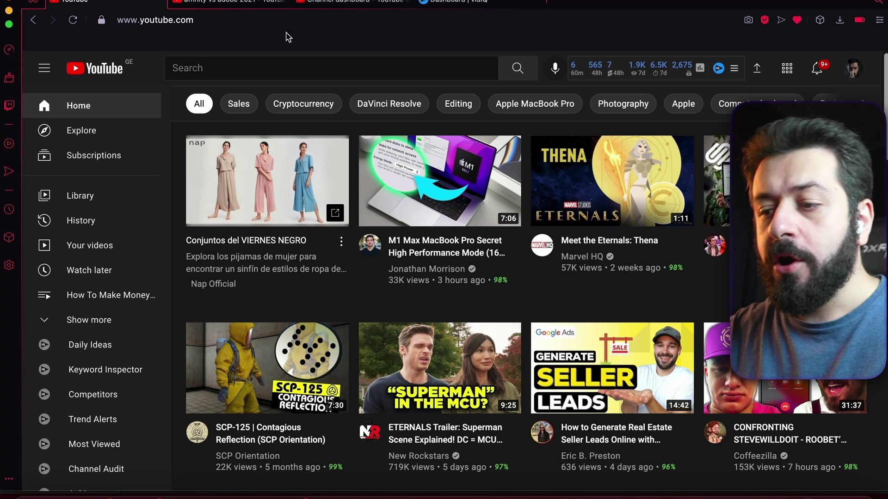
Step: Switch to the vidIQ site and bring up its upgrade page with the Pro, Boost and Boost+ plans
{"action": "left_click", "coordinate": [444, 3]}
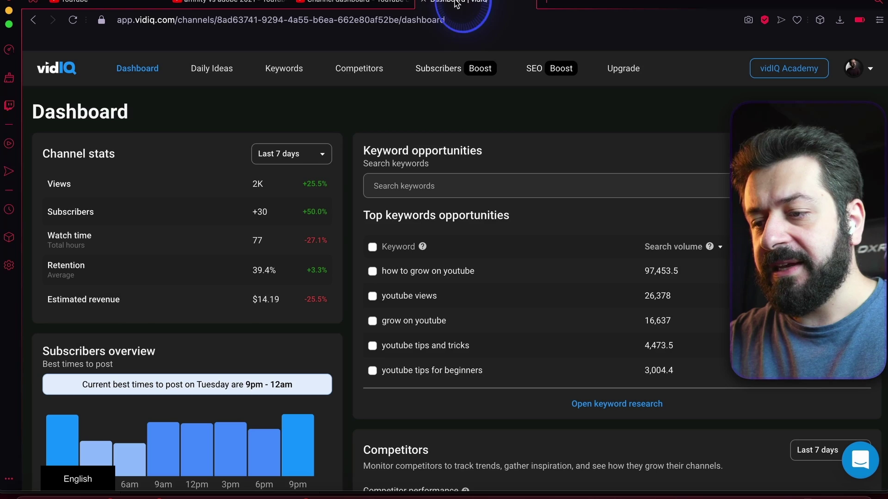
{"action": "left_click", "coordinate": [630, 65]}
{"action": "scroll", "coordinate": [638, 145], "scroll_direction": "down", "scroll_amount": 2}
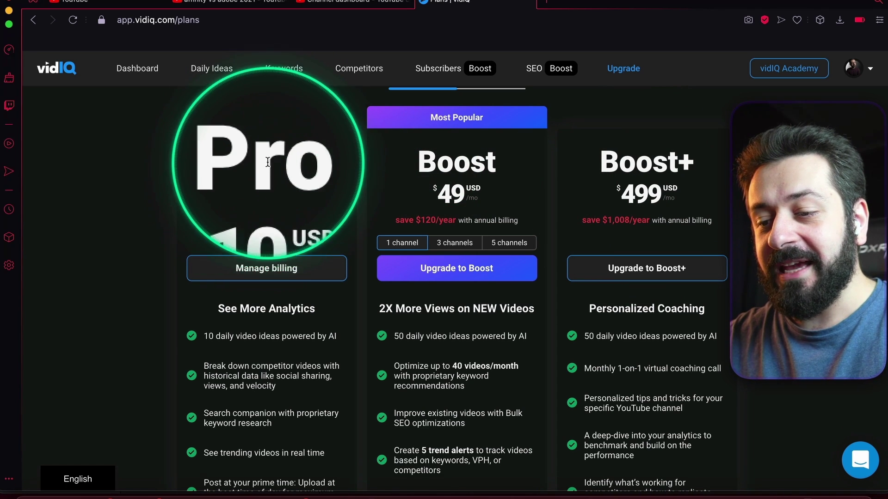
Step: Turn on screen annotation and draw three large orange arrows pointing at the Pro plan's name and price
{"action": "key", "text": "ctrl+shift+d"}
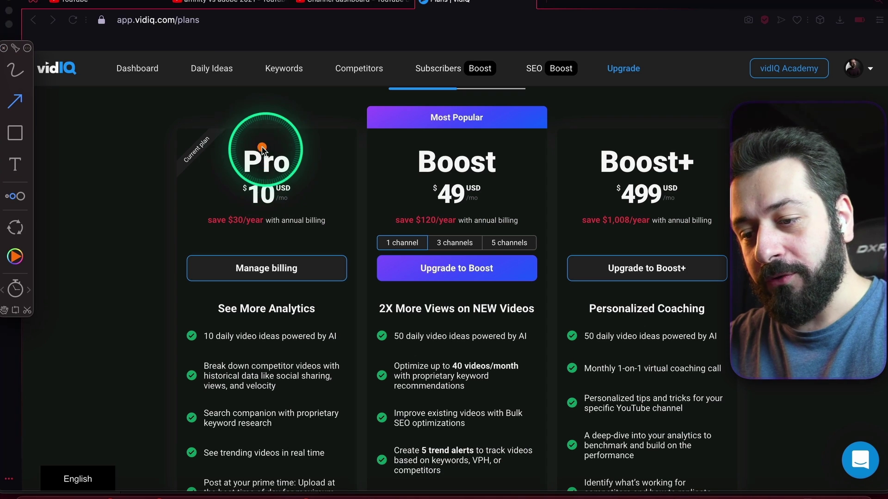
{"action": "mouse_move", "coordinate": [293, 180]}
{"action": "left_mouse_down"}
{"action": "mouse_move", "coordinate": [595, 258]}
{"action": "mouse_move", "coordinate": [602, 296]}
{"action": "mouse_move", "coordinate": [594, 306]}
{"action": "left_mouse_up"}
{"action": "mouse_move", "coordinate": [203, 202]}
{"action": "left_mouse_down"}
{"action": "mouse_move", "coordinate": [36, 432]}
{"action": "mouse_move", "coordinate": [41, 423]}
{"action": "left_mouse_up"}
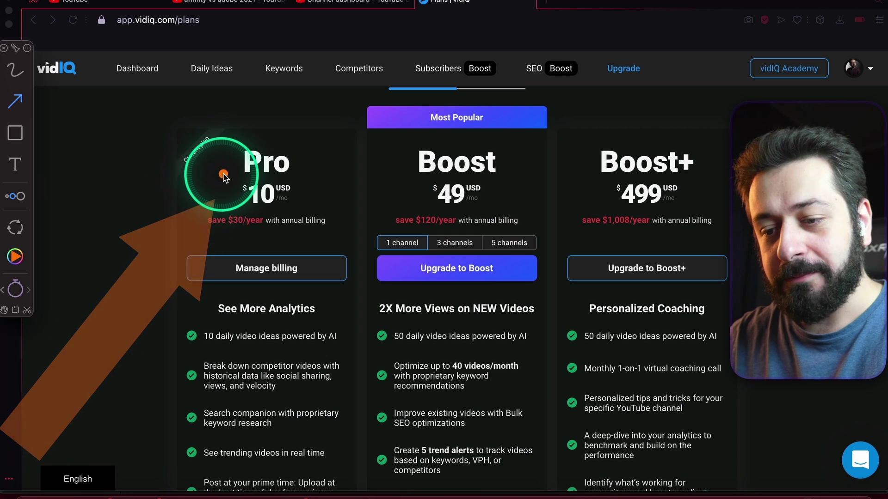
{"action": "left_click_drag", "start_coordinate": [233, 181], "coordinate": [36, 366]}
{"action": "left_click_drag", "start_coordinate": [325, 200], "coordinate": [511, 347]}
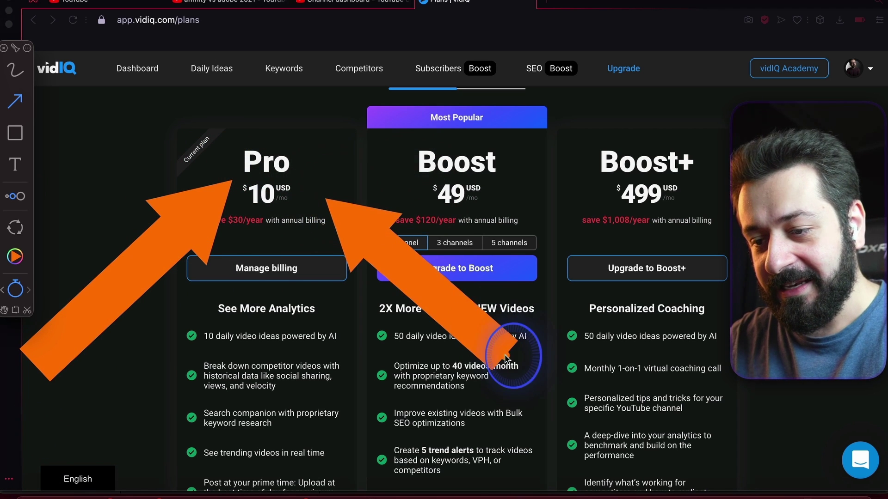
{"action": "left_click_drag", "start_coordinate": [333, 148], "coordinate": [494, 95]}
Step: Draw a large red arrow pointing at the Boost plan's price
{"action": "key", "text": "p"}
{"action": "left_click_drag", "start_coordinate": [513, 185], "coordinate": [744, 296]}
{"action": "key", "text": "a"}
{"action": "mouse_move", "coordinate": [500, 194]}
{"action": "left_mouse_down"}
{"action": "mouse_move", "coordinate": [689, 372]}
{"action": "mouse_move", "coordinate": [683, 358]}
{"action": "left_mouse_up"}
Step: Cross out the Boost and Boost+ plan names and prices with freehand red X marks
{"action": "key", "text": "p"}
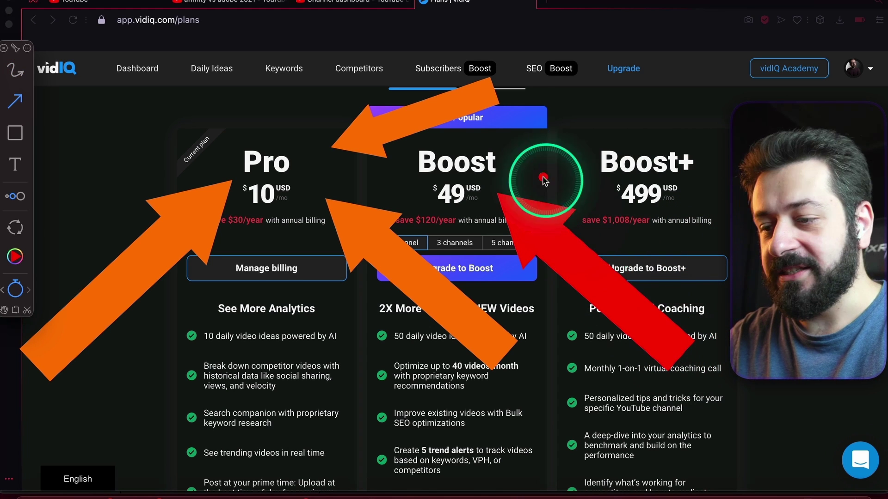
{"action": "left_click_drag", "start_coordinate": [508, 124], "coordinate": [430, 204]}
{"action": "left_click_drag", "start_coordinate": [432, 157], "coordinate": [487, 199]}
{"action": "left_click_drag", "start_coordinate": [604, 148], "coordinate": [676, 202]}
{"action": "left_click_drag", "start_coordinate": [690, 139], "coordinate": [601, 215]}
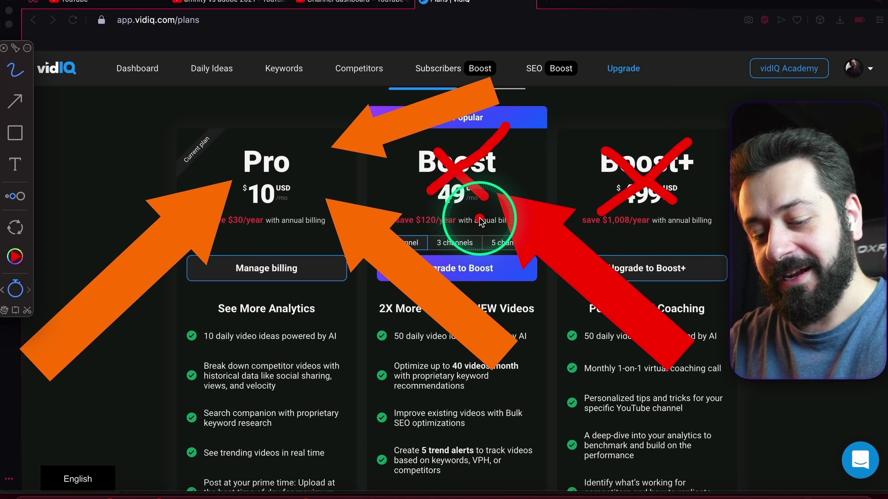
{"action": "mouse_move", "coordinate": [250, 144]}
{"action": "left_mouse_down"}
{"action": "mouse_move", "coordinate": [242, 208]}
{"action": "mouse_move", "coordinate": [314, 158]}
{"action": "mouse_move", "coordinate": [263, 130]}
{"action": "mouse_move", "coordinate": [235, 150]}
{"action": "mouse_move", "coordinate": [273, 237]}
{"action": "mouse_move", "coordinate": [288, 125]}
{"action": "mouse_move", "coordinate": [241, 141]}
{"action": "left_mouse_up"}
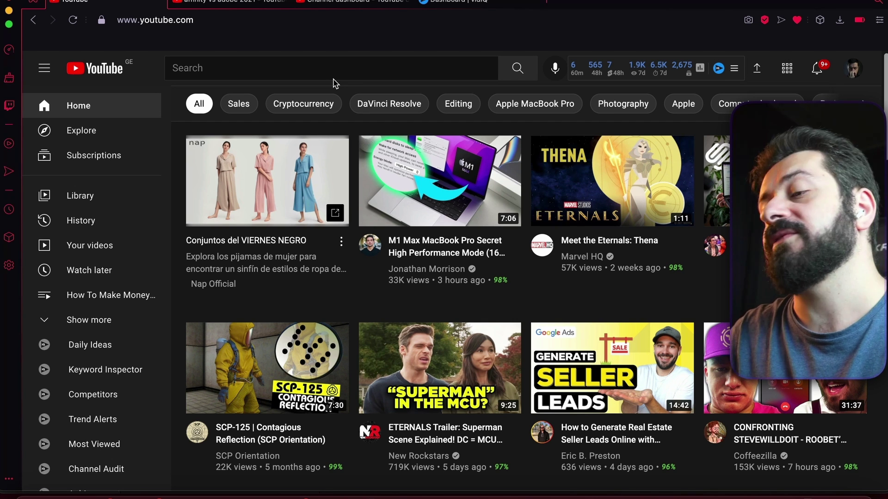
Step: On the YouTube home page, view vidIQ's channel statistics and its list of tools
{"action": "left_click", "coordinate": [656, 71]}
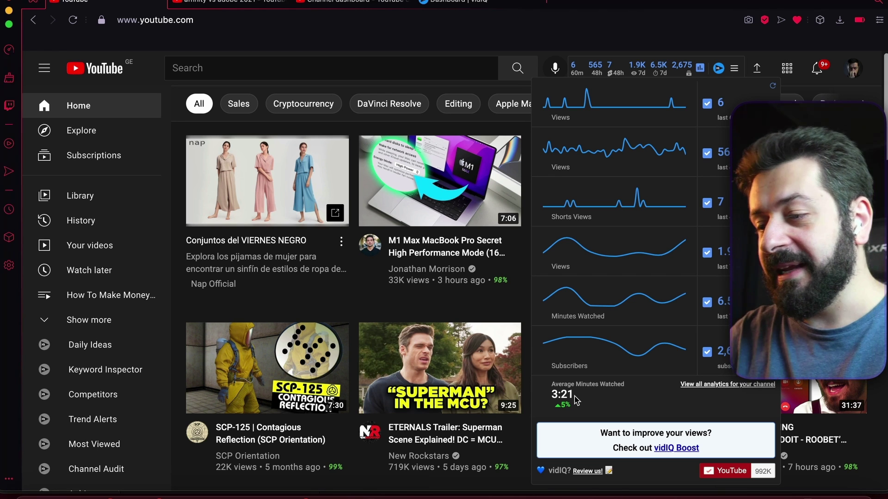
{"action": "left_click", "coordinate": [719, 69]}
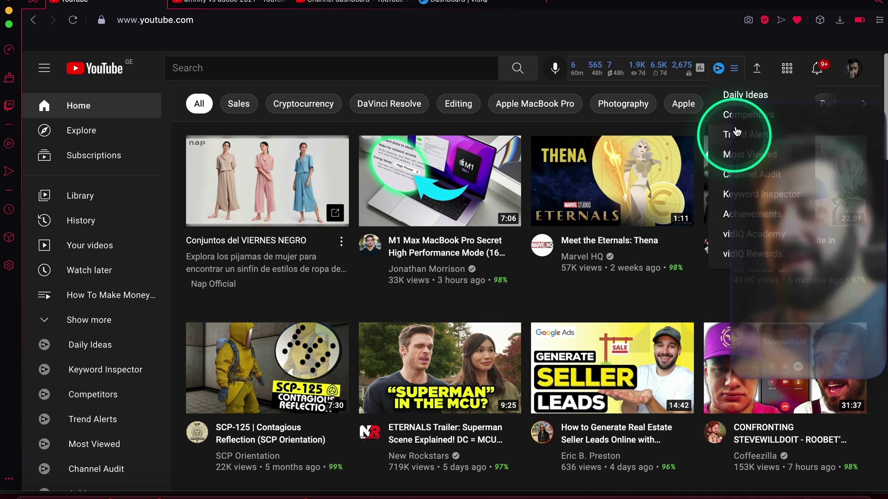
{"action": "left_click", "coordinate": [734, 71]}
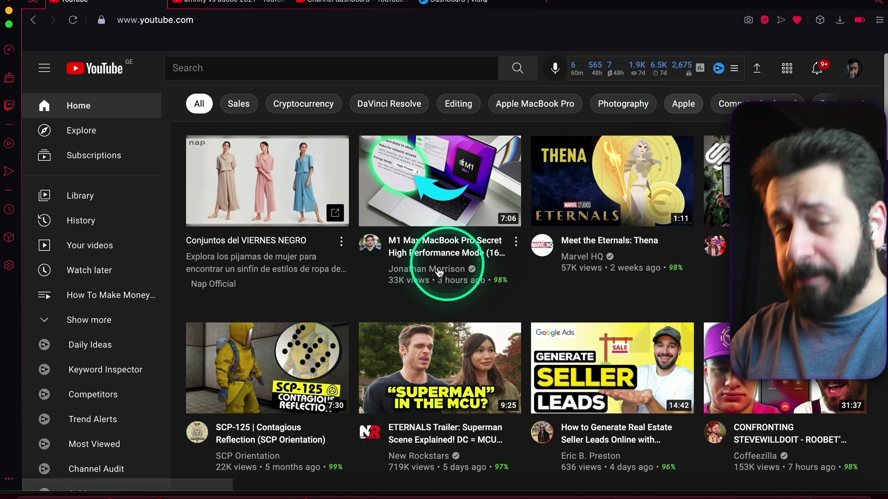
{"action": "scroll", "coordinate": [143, 329], "scroll_direction": "down", "scroll_amount": 3}
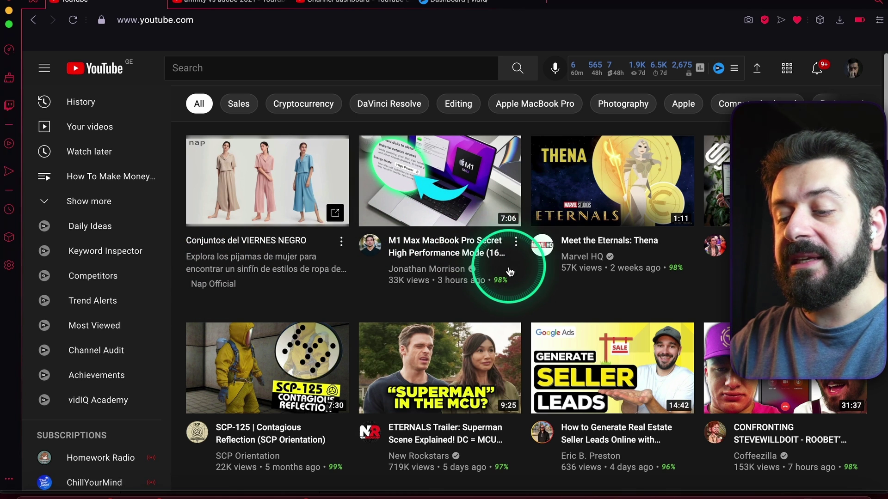
Step: Examine the vidIQ like-to-dislike ratios of videos throughout the YouTube home feed
{"action": "mouse_move", "coordinate": [501, 284]}
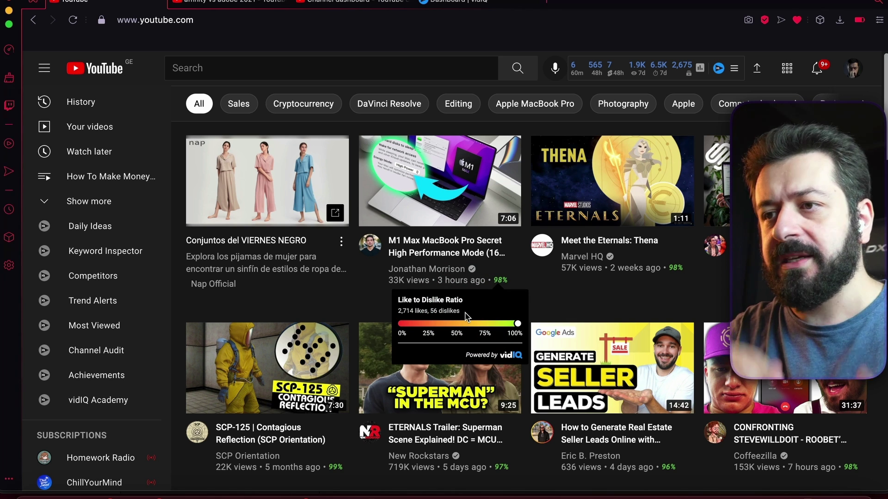
{"action": "scroll", "coordinate": [515, 323], "scroll_direction": "down", "scroll_amount": 8}
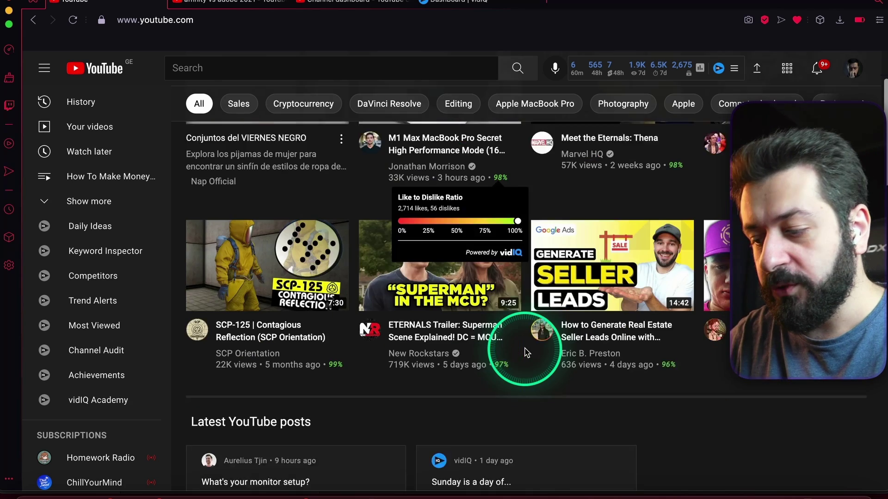
{"action": "scroll", "coordinate": [525, 352], "scroll_direction": "down", "scroll_amount": 3}
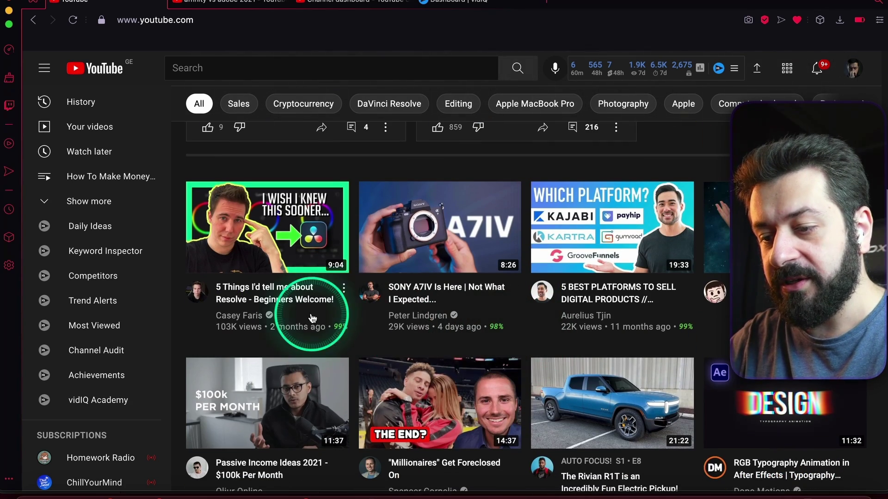
{"action": "scroll", "coordinate": [678, 347], "scroll_direction": "down", "scroll_amount": 2}
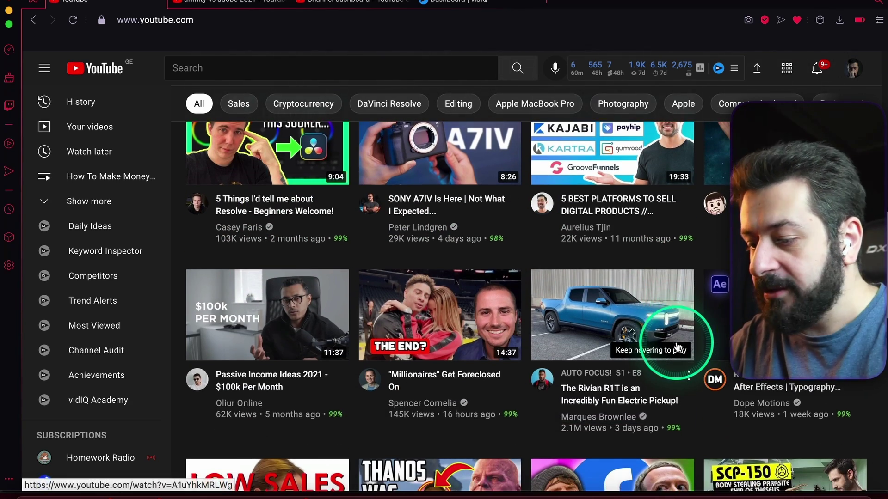
{"action": "mouse_move", "coordinate": [678, 348]}
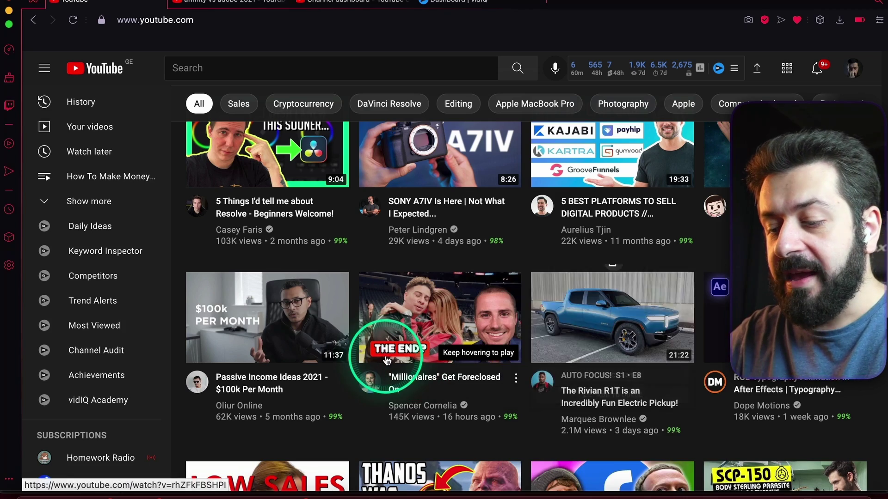
{"action": "scroll", "coordinate": [384, 356], "scroll_direction": "down", "scroll_amount": 3}
{"action": "scroll", "coordinate": [387, 359], "scroll_direction": "down", "scroll_amount": 7}
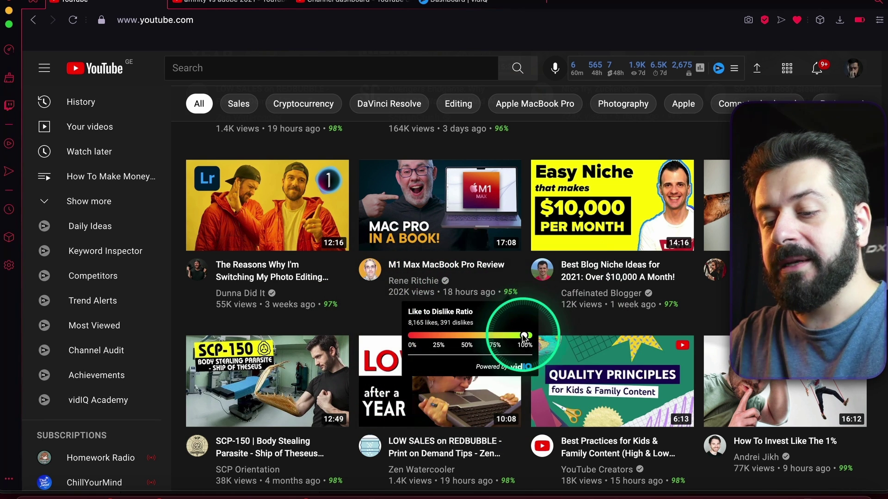
{"action": "scroll", "coordinate": [379, 320], "scroll_direction": "down", "scroll_amount": 10}
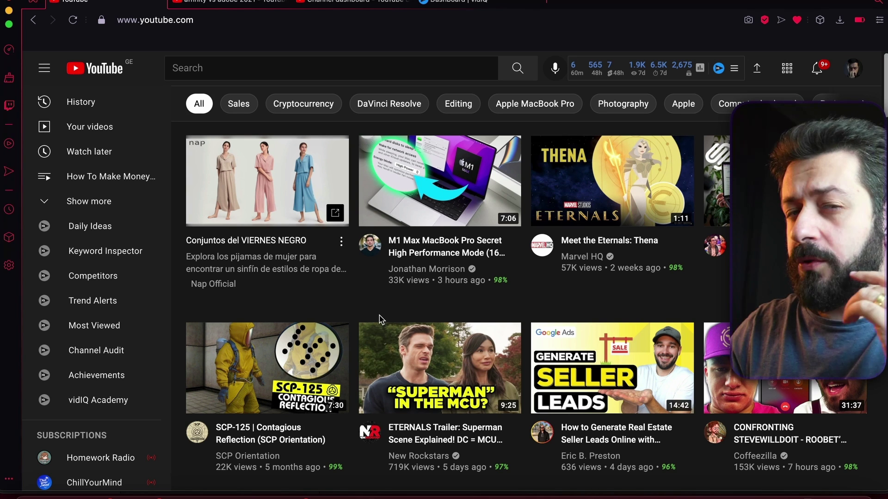
Step: Go to the YouTube search results for "affinity vs adobe 2021" and highlight the search phrase
{"action": "left_click", "coordinate": [241, 5]}
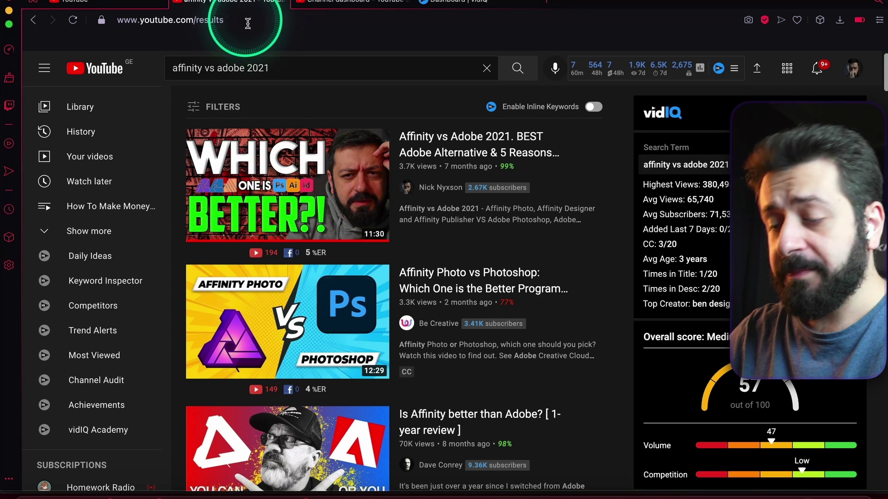
{"action": "left_click_drag", "start_coordinate": [274, 68], "coordinate": [175, 68]}
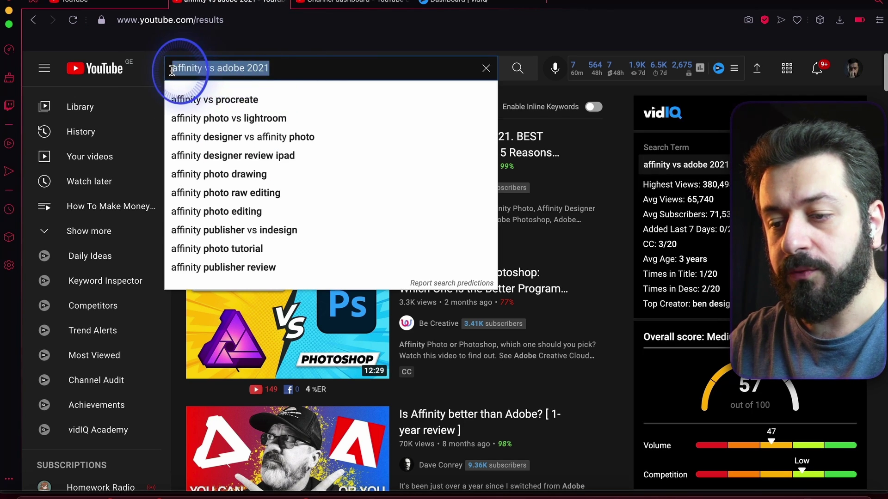
{"action": "left_click", "coordinate": [277, 68]}
{"action": "left_click", "coordinate": [624, 146]}
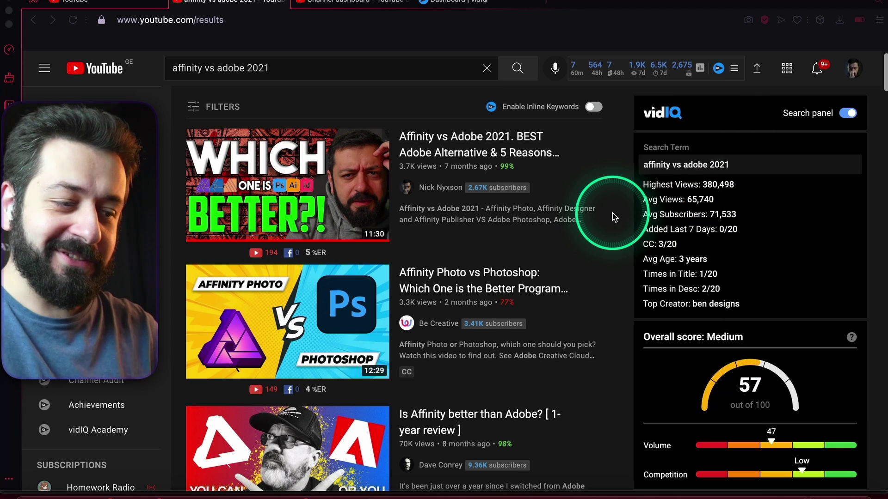
Step: Examine vidIQ's search term statistics and overall score for "affinity vs adobe 2021"
{"action": "scroll", "coordinate": [680, 211], "scroll_direction": "down", "scroll_amount": 1}
{"action": "scroll", "coordinate": [686, 210], "scroll_direction": "up", "scroll_amount": 1}
{"action": "scroll", "coordinate": [686, 210], "scroll_direction": "down", "scroll_amount": 4}
{"action": "scroll", "coordinate": [686, 210], "scroll_direction": "up", "scroll_amount": 4}
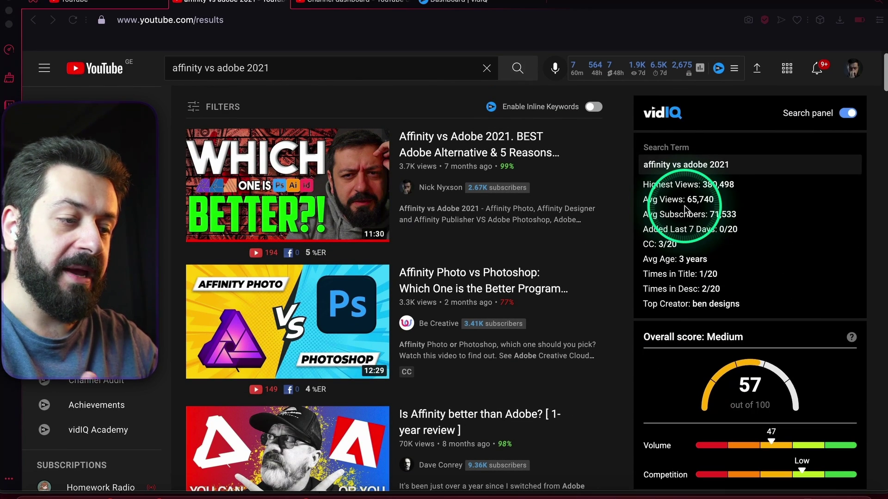
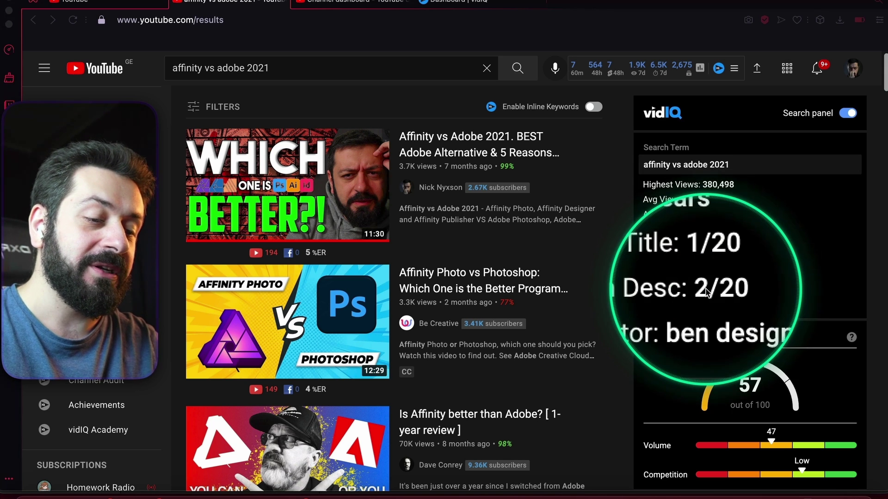
{"action": "scroll", "coordinate": [706, 292], "scroll_direction": "down", "scroll_amount": 1}
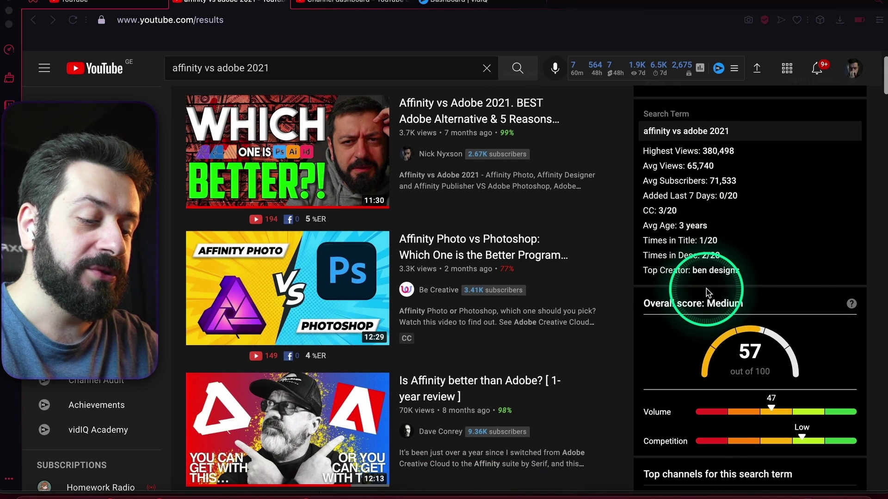
{"action": "scroll", "coordinate": [660, 254], "scroll_direction": "up", "scroll_amount": 1}
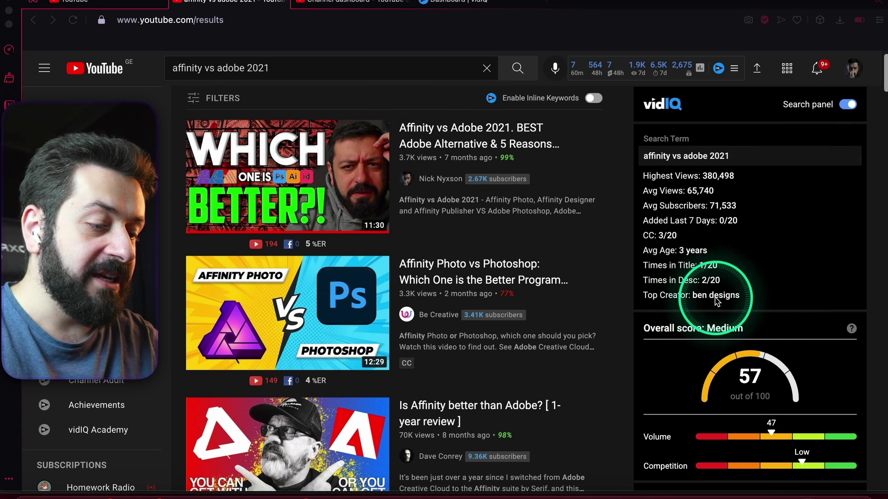
Step: Look through the search results for videos published by the top creator listed for the search term
{"action": "scroll", "coordinate": [343, 326], "scroll_direction": "down", "scroll_amount": 6}
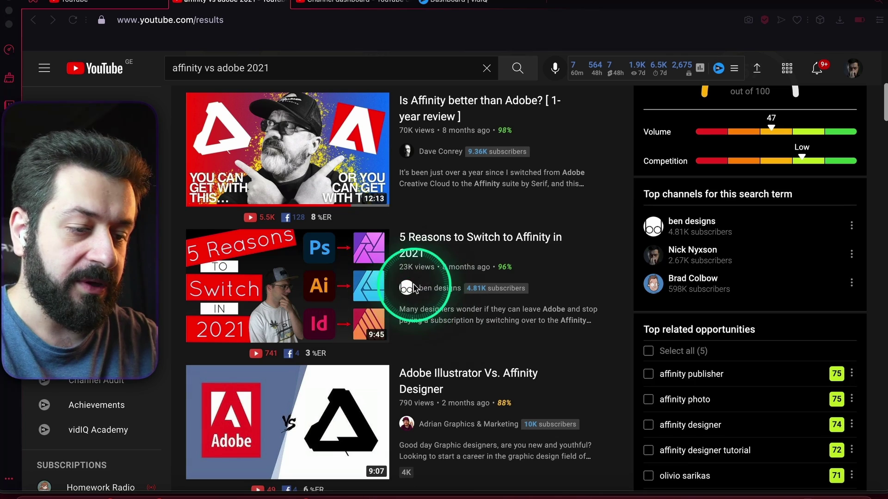
{"action": "scroll", "coordinate": [423, 278], "scroll_direction": "down", "scroll_amount": 2}
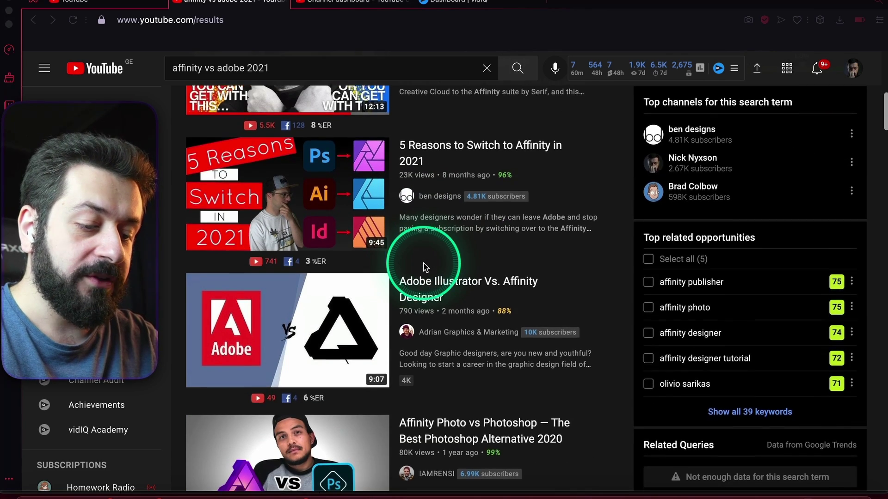
{"action": "scroll", "coordinate": [424, 267], "scroll_direction": "down", "scroll_amount": 4}
{"action": "scroll", "coordinate": [425, 267], "scroll_direction": "down", "scroll_amount": 5}
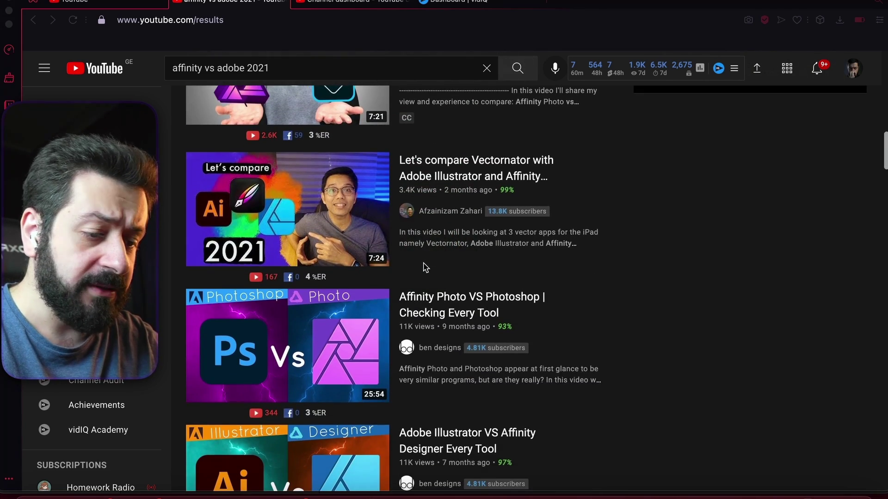
{"action": "scroll", "coordinate": [425, 266], "scroll_direction": "down", "scroll_amount": 1}
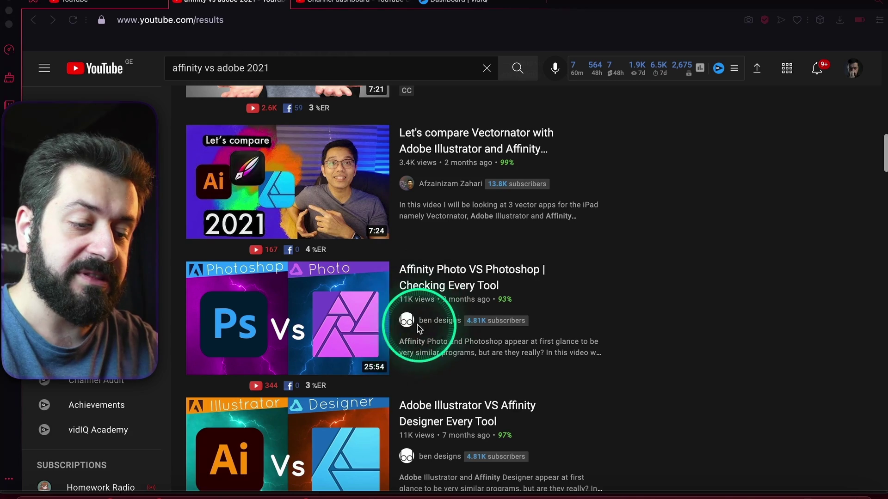
Step: Read the explanation of vidIQ's overall score for the search term and close it again
{"action": "scroll", "coordinate": [444, 327], "scroll_direction": "down", "scroll_amount": 3}
{"action": "scroll", "coordinate": [451, 342], "scroll_direction": "up", "scroll_amount": 10}
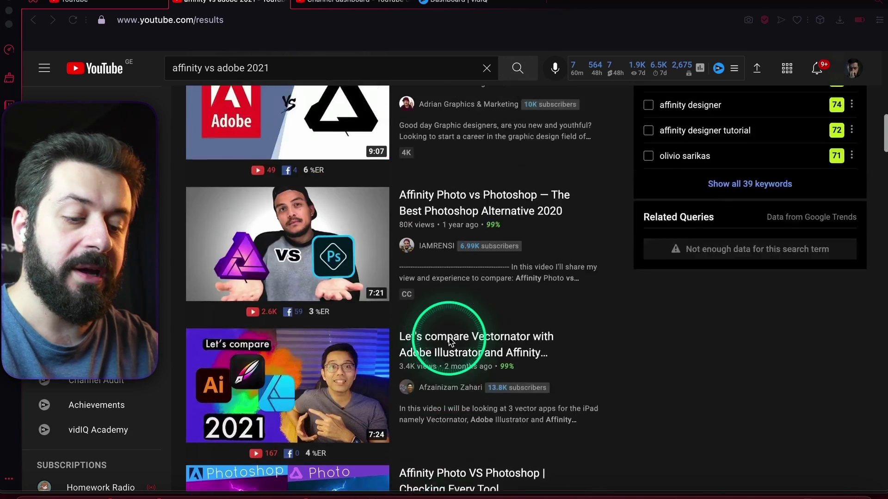
{"action": "scroll", "coordinate": [684, 254], "scroll_direction": "down", "scroll_amount": 4}
{"action": "scroll", "coordinate": [699, 260], "scroll_direction": "down", "scroll_amount": 1}
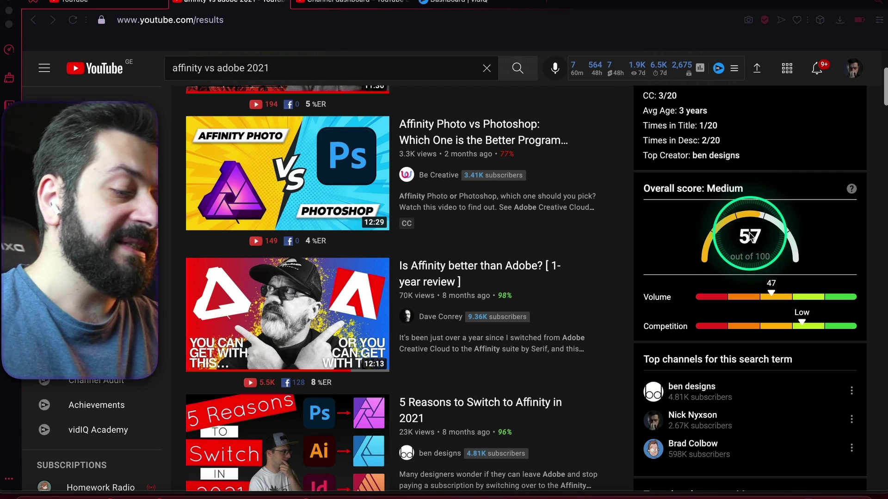
{"action": "left_click", "coordinate": [852, 192]}
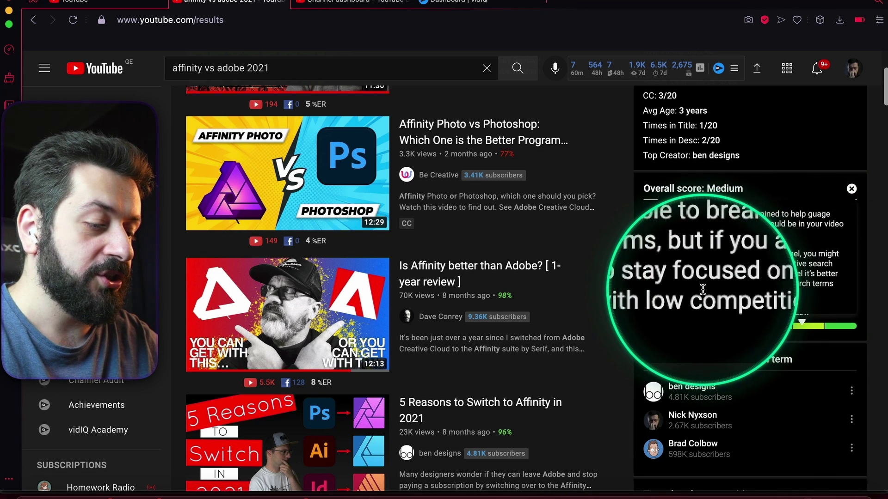
{"action": "left_click", "coordinate": [853, 196]}
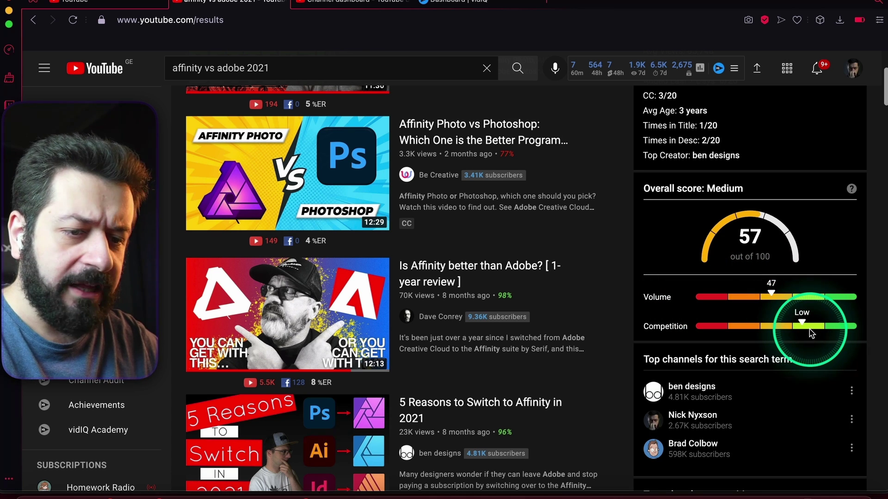
Step: Examine the top channels, top related opportunities and related queries that vidIQ lists for the search term
{"action": "scroll", "coordinate": [809, 333], "scroll_direction": "down", "scroll_amount": 3}
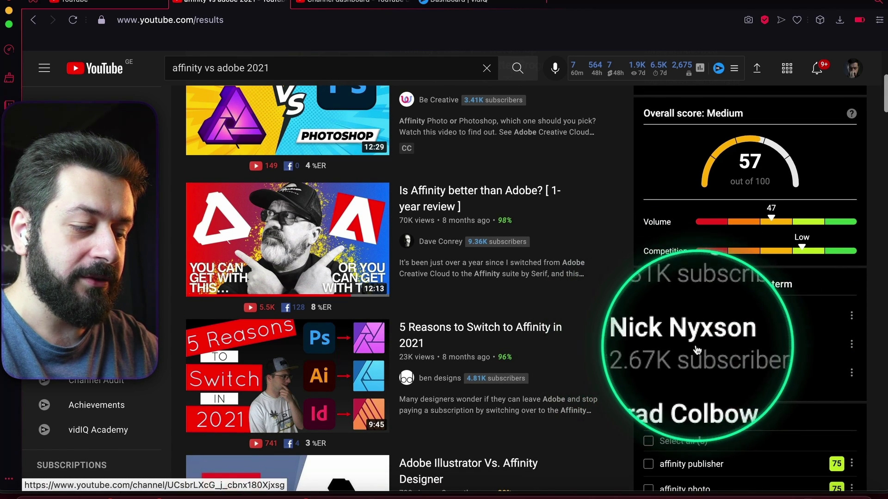
{"action": "scroll", "coordinate": [693, 354], "scroll_direction": "down", "scroll_amount": 2}
{"action": "scroll", "coordinate": [694, 355], "scroll_direction": "down", "scroll_amount": 5}
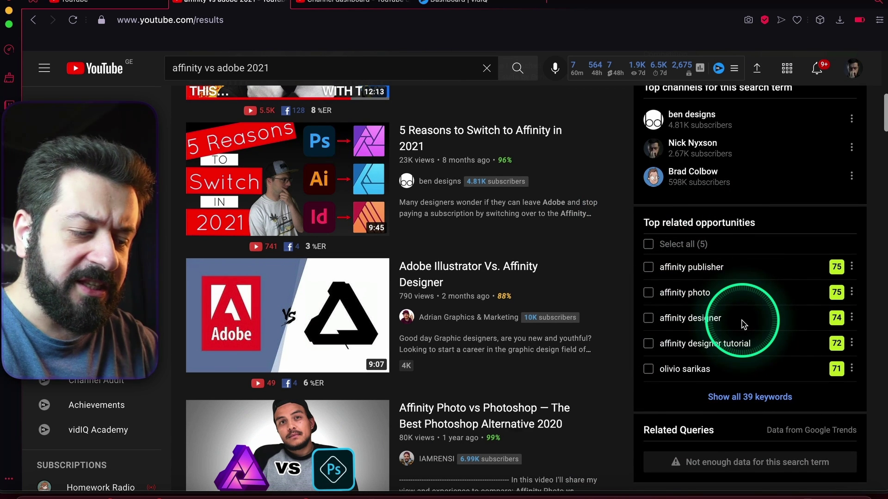
{"action": "scroll", "coordinate": [744, 325], "scroll_direction": "down", "scroll_amount": 2}
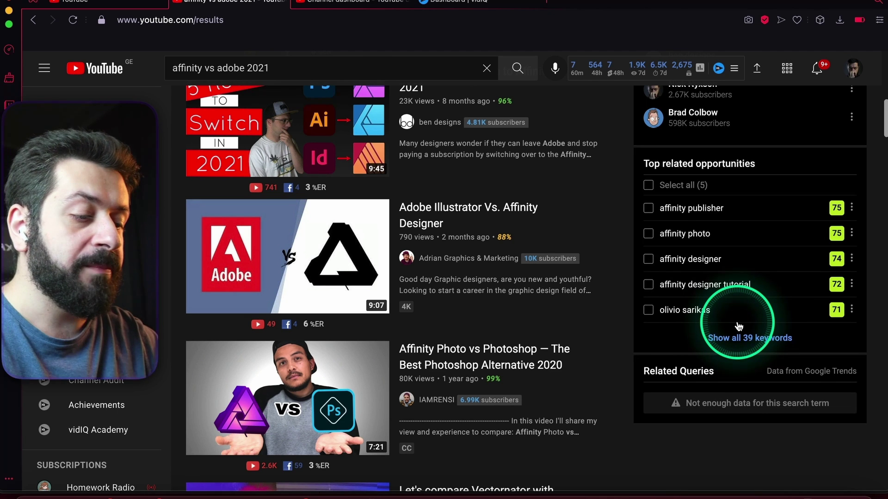
{"action": "scroll", "coordinate": [739, 326], "scroll_direction": "up", "scroll_amount": 1}
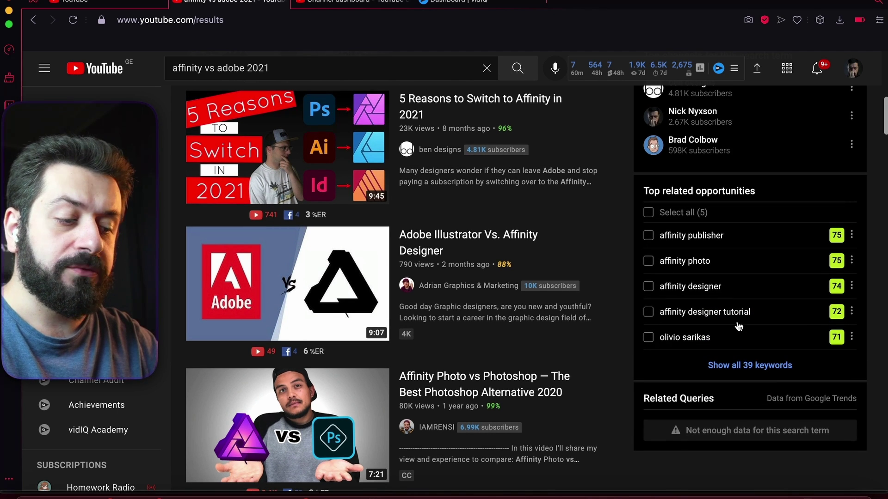
{"action": "scroll", "coordinate": [739, 327], "scroll_direction": "up", "scroll_amount": 10}
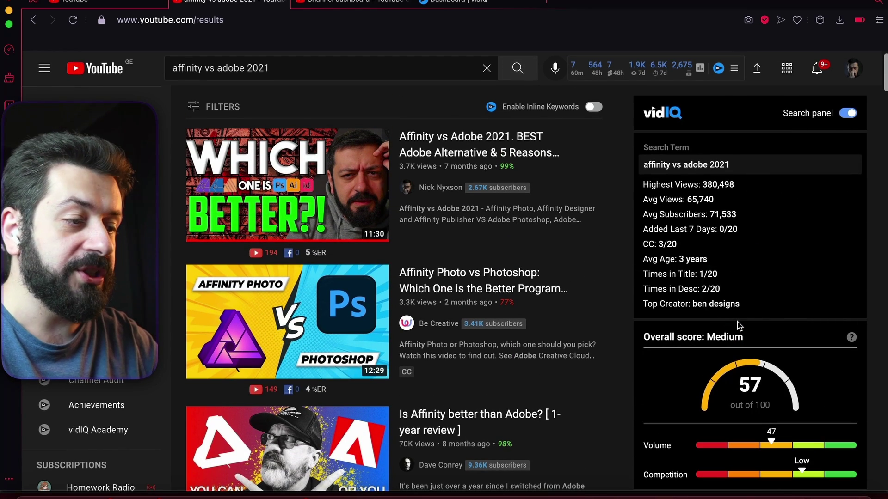
Step: Enable vidIQ's inline keywords temporarily to examine the tags of the videos in the search results
{"action": "left_click", "coordinate": [592, 110]}
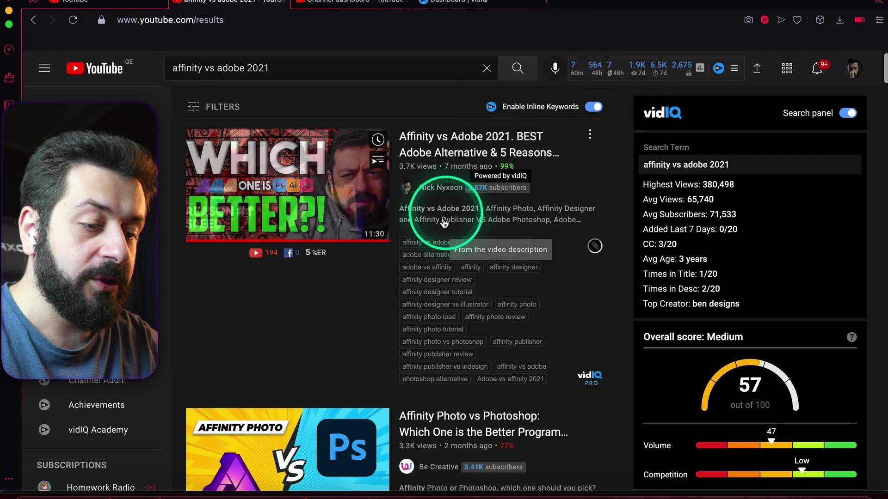
{"action": "scroll", "coordinate": [456, 284], "scroll_direction": "down", "scroll_amount": 6}
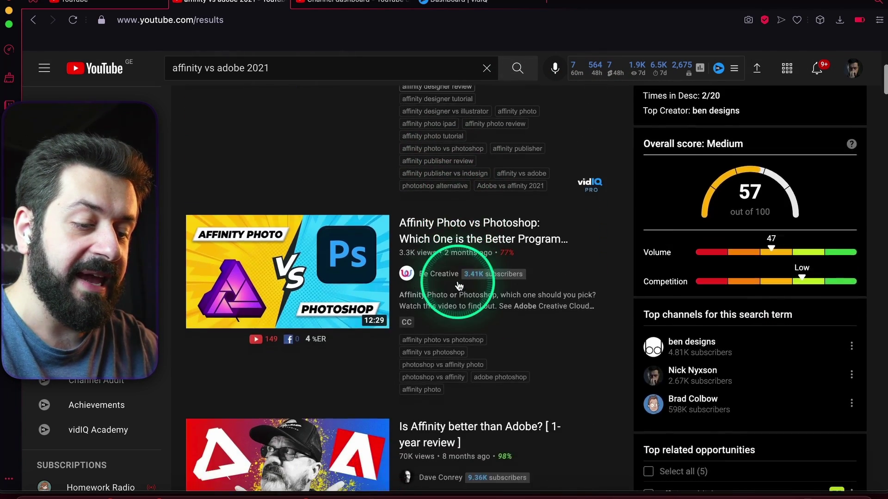
{"action": "scroll", "coordinate": [459, 286], "scroll_direction": "down", "scroll_amount": 7}
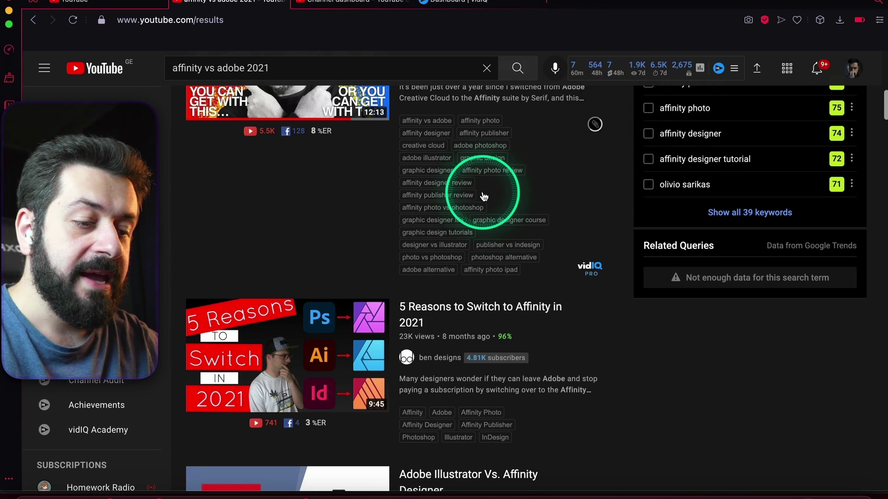
{"action": "scroll", "coordinate": [478, 188], "scroll_direction": "up", "scroll_amount": 1}
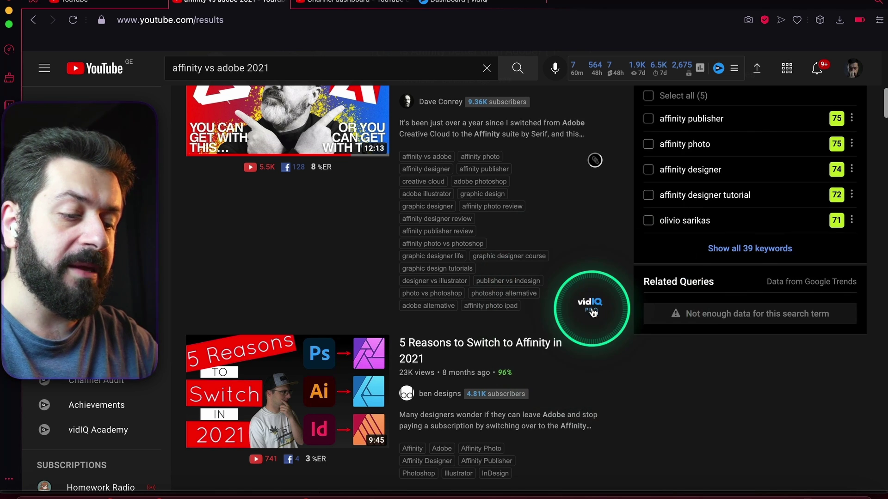
{"action": "scroll", "coordinate": [592, 309], "scroll_direction": "down", "scroll_amount": 2}
{"action": "scroll", "coordinate": [593, 312], "scroll_direction": "down", "scroll_amount": 6}
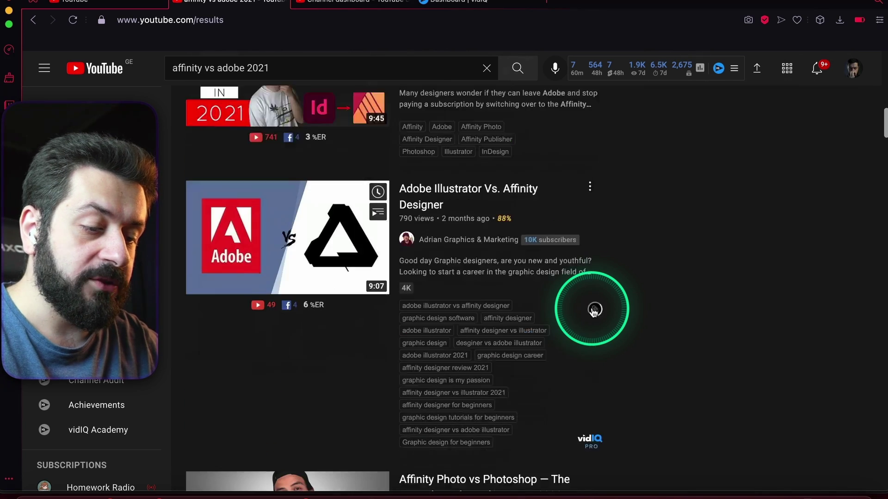
{"action": "scroll", "coordinate": [593, 313], "scroll_direction": "up", "scroll_amount": 3}
{"action": "scroll", "coordinate": [593, 312], "scroll_direction": "up", "scroll_amount": 5}
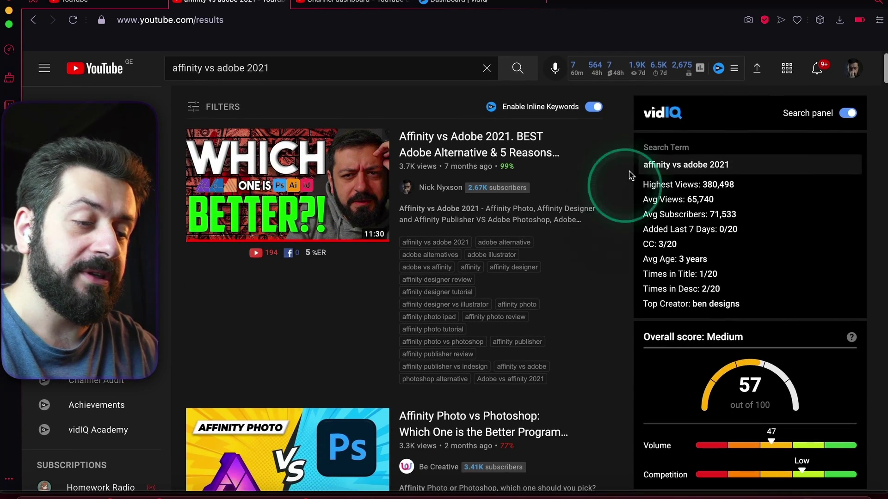
{"action": "left_click", "coordinate": [591, 107]}
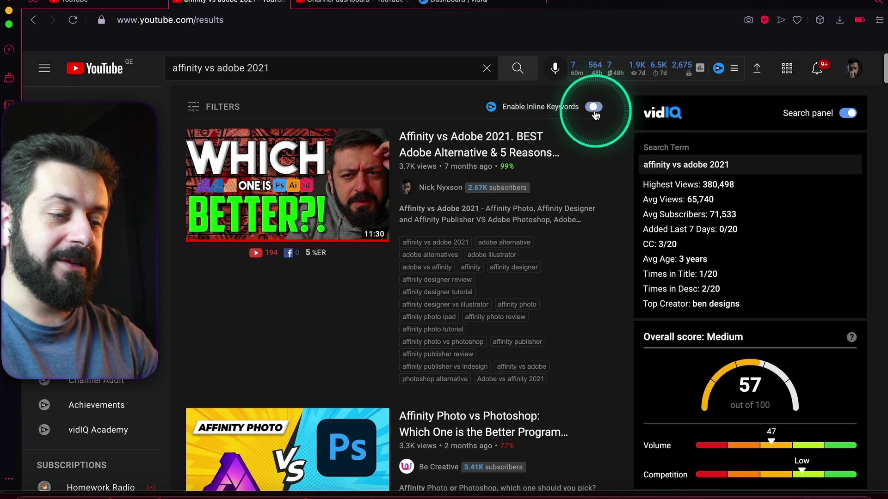
{"action": "left_click", "coordinate": [594, 108]}
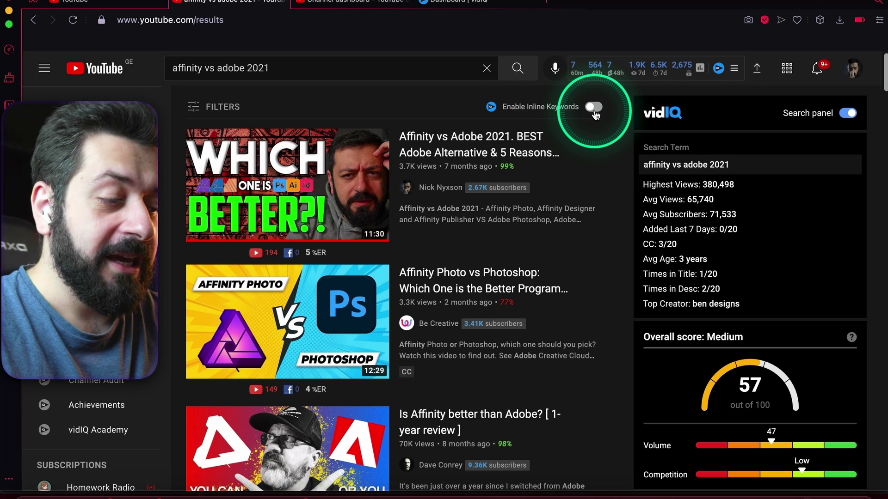
Step: Switch to YouTube Studio and add 7-day views, 7-day minutes watched and subscribers to the vidIQ stats bar
{"action": "left_click", "coordinate": [347, 11]}
{"action": "left_click", "coordinate": [575, 79]}
{"action": "left_click", "coordinate": [584, 212]}
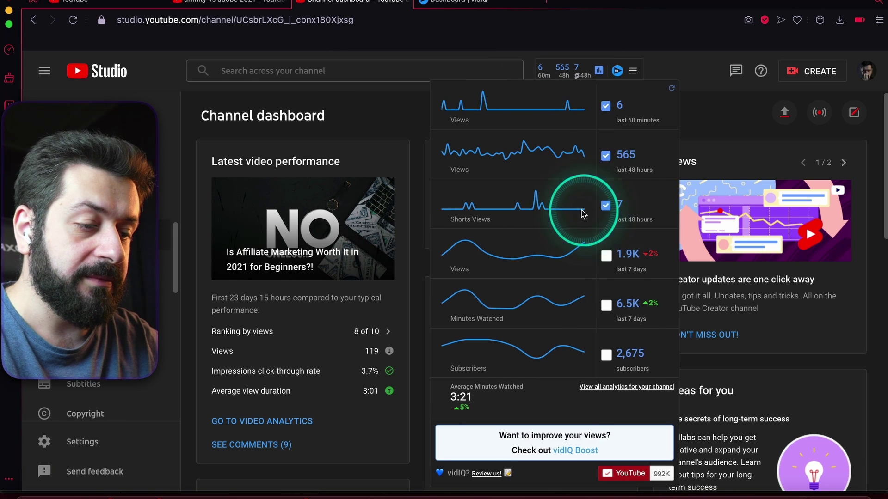
{"action": "left_click", "coordinate": [605, 256]}
{"action": "left_click", "coordinate": [628, 307]}
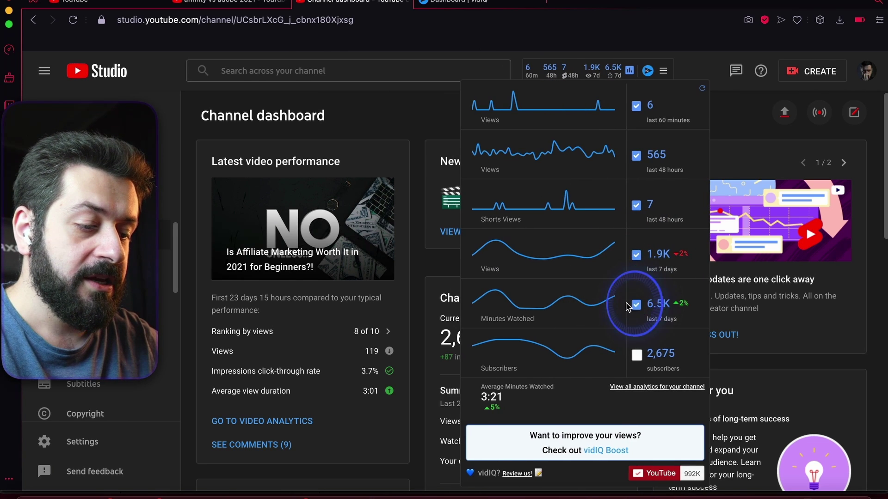
{"action": "left_click", "coordinate": [636, 354]}
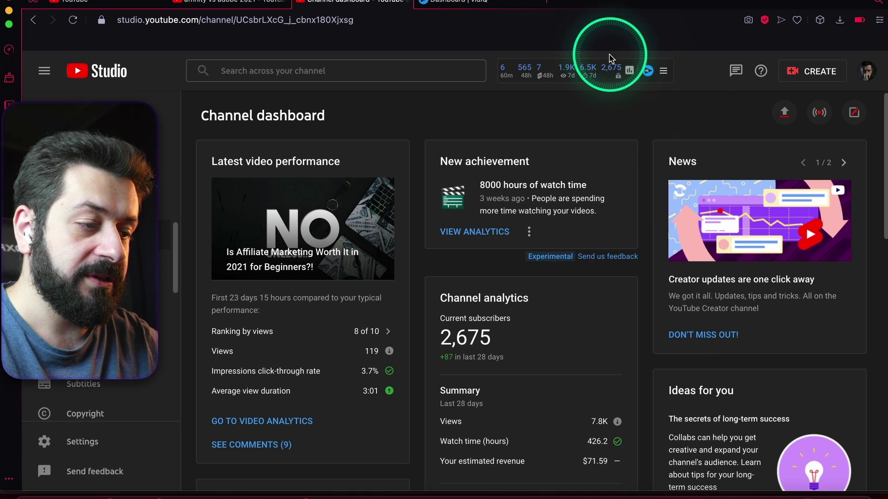
{"action": "mouse_move", "coordinate": [607, 85]}
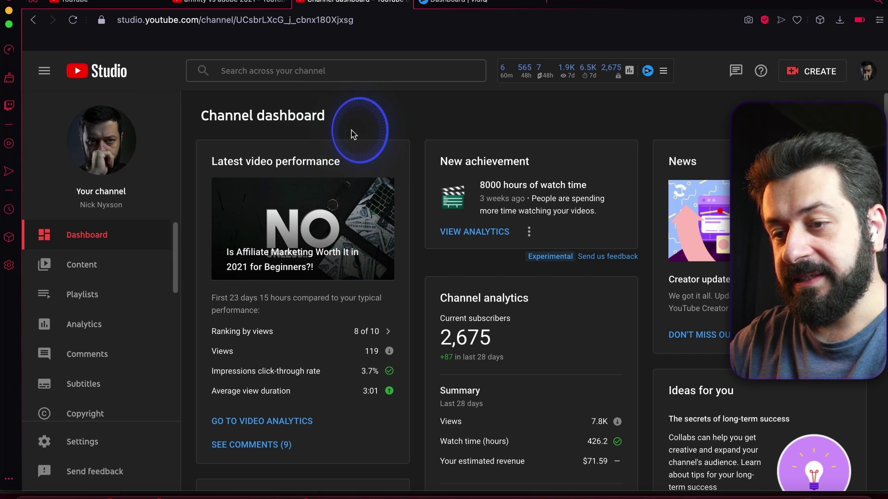
Step: Go to the channel's content page listing its uploaded videos
{"action": "left_click", "coordinate": [96, 268]}
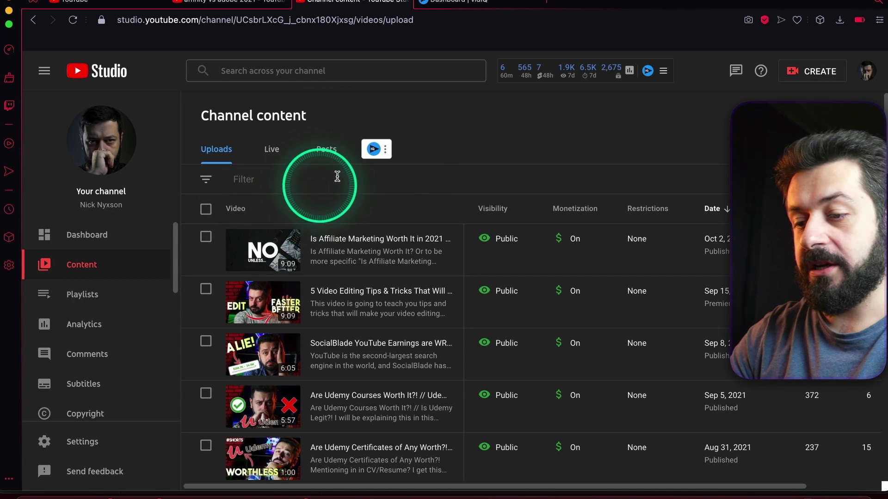
{"action": "mouse_move", "coordinate": [382, 254]}
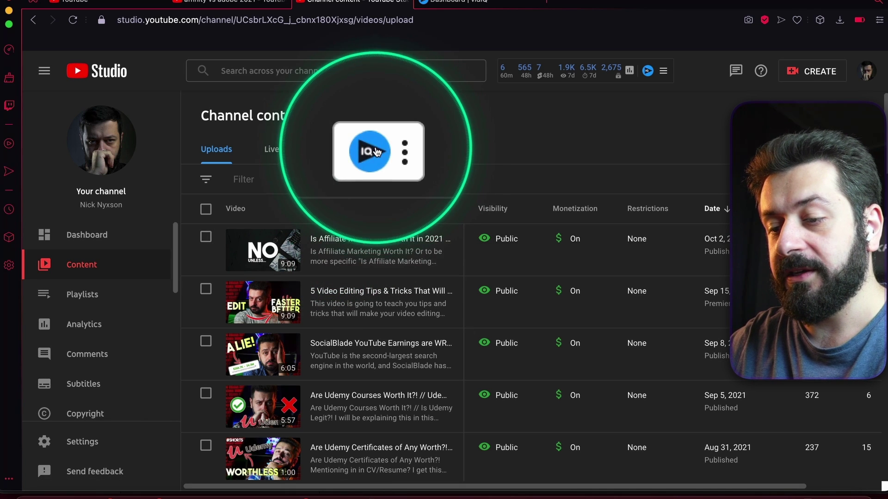
{"action": "key", "text": "super+shift+a"}
{"action": "mouse_move", "coordinate": [409, 155]}
{"action": "left_mouse_down"}
{"action": "mouse_move", "coordinate": [546, 185]}
{"action": "mouse_move", "coordinate": [586, 229]}
{"action": "left_mouse_up"}
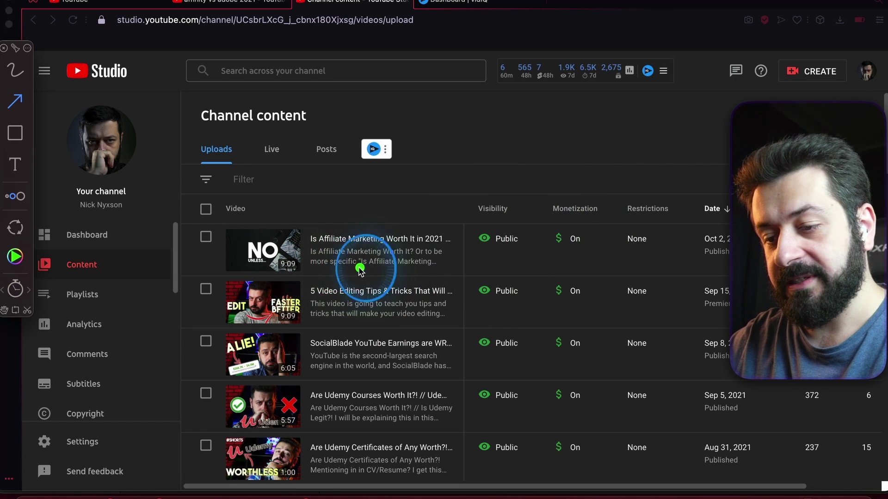
{"action": "left_click_drag", "start_coordinate": [363, 271], "coordinate": [526, 330]}
{"action": "key", "text": "Escape"}
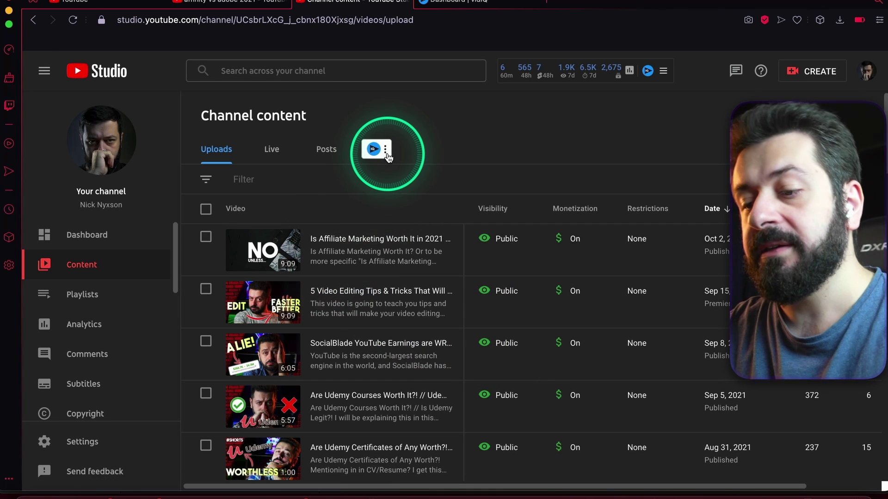
Step: Show vidIQ's tool options, such as Copy Cards and Thumbnail Editor, for the most recent uploaded video
{"action": "left_click", "coordinate": [387, 153]}
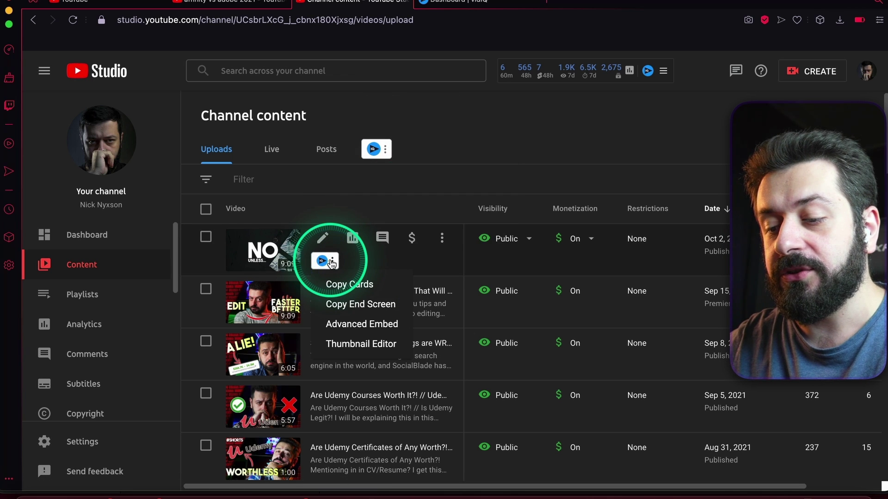
{"action": "scroll", "coordinate": [331, 262], "scroll_direction": "down", "scroll_amount": 1}
{"action": "scroll", "coordinate": [333, 262], "scroll_direction": "up", "scroll_amount": 1}
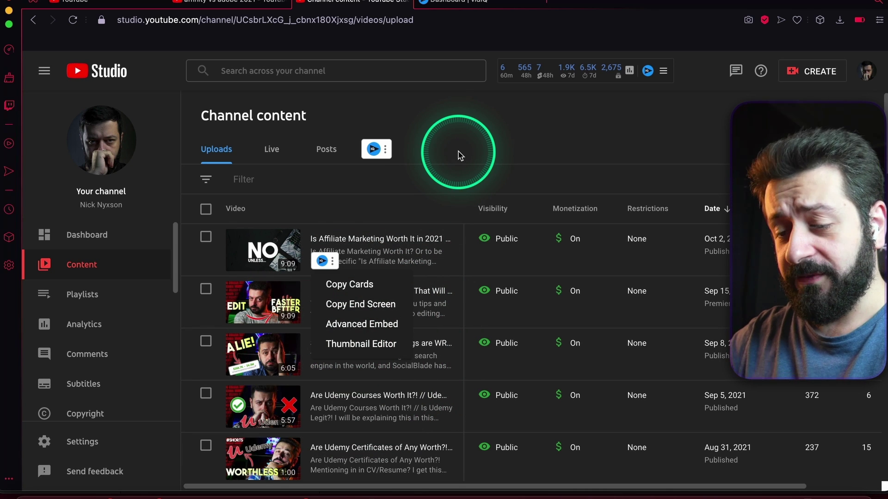
Step: Compare the vidIQ tools listed in YouTube Studio's navigation with those on the YouTube home page
{"action": "scroll", "coordinate": [46, 331], "scroll_direction": "down", "scroll_amount": 10}
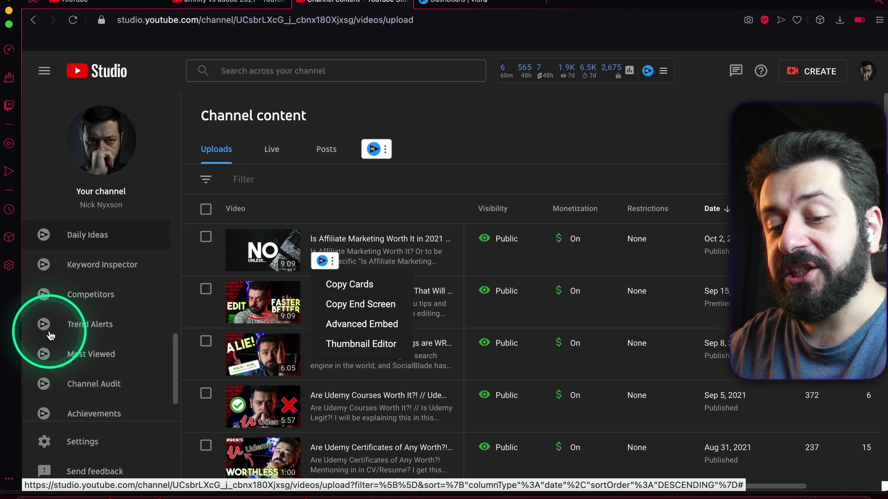
{"action": "scroll", "coordinate": [50, 336], "scroll_direction": "down", "scroll_amount": 2}
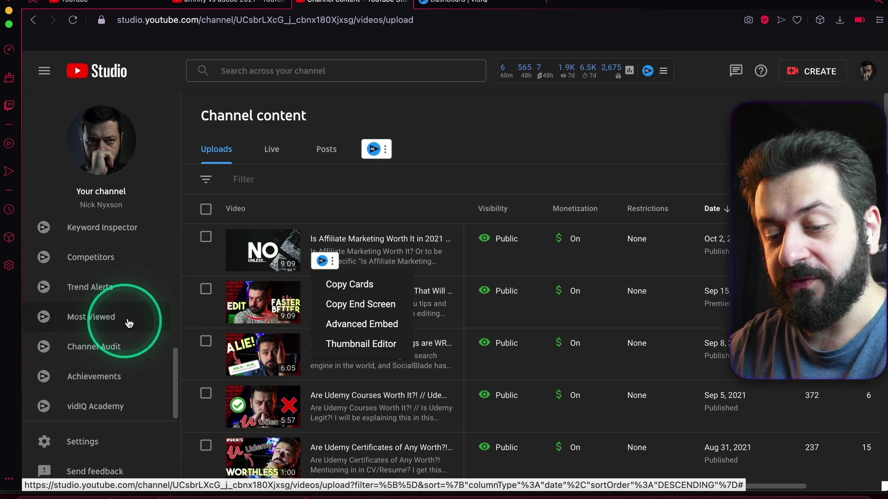
{"action": "scroll", "coordinate": [119, 282], "scroll_direction": "up", "scroll_amount": 3}
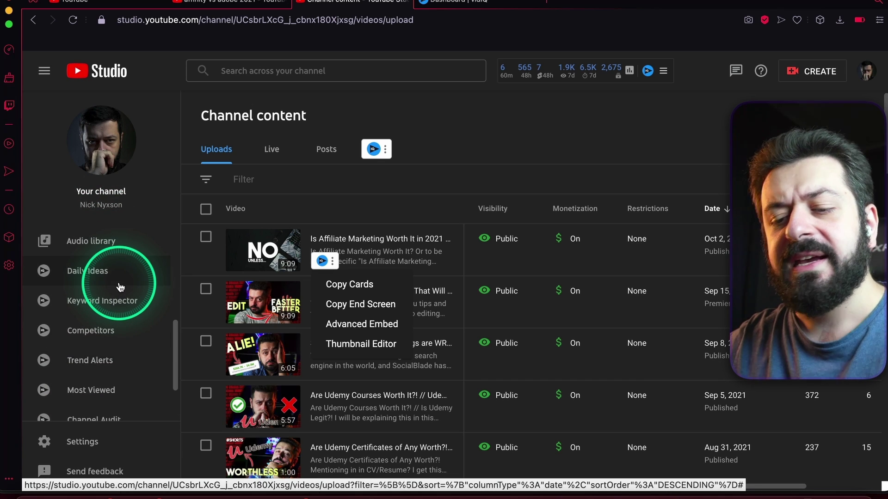
{"action": "left_click", "coordinate": [121, 2]}
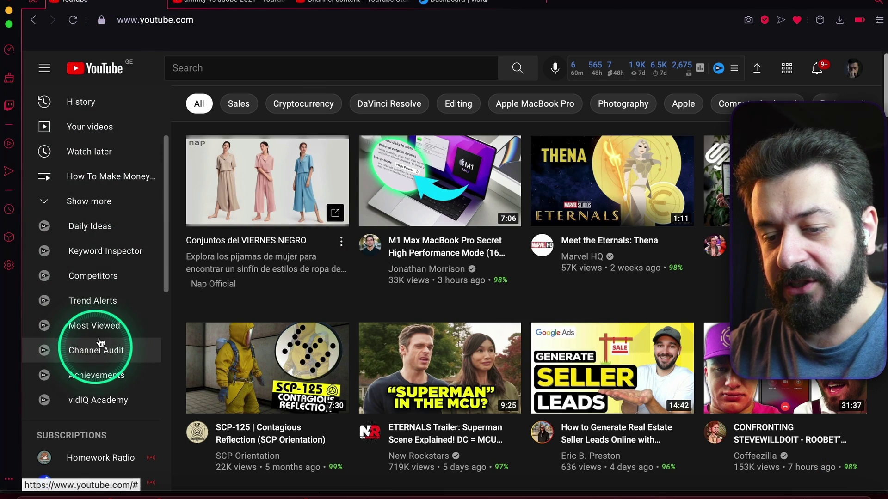
{"action": "left_click", "coordinate": [317, 2]}
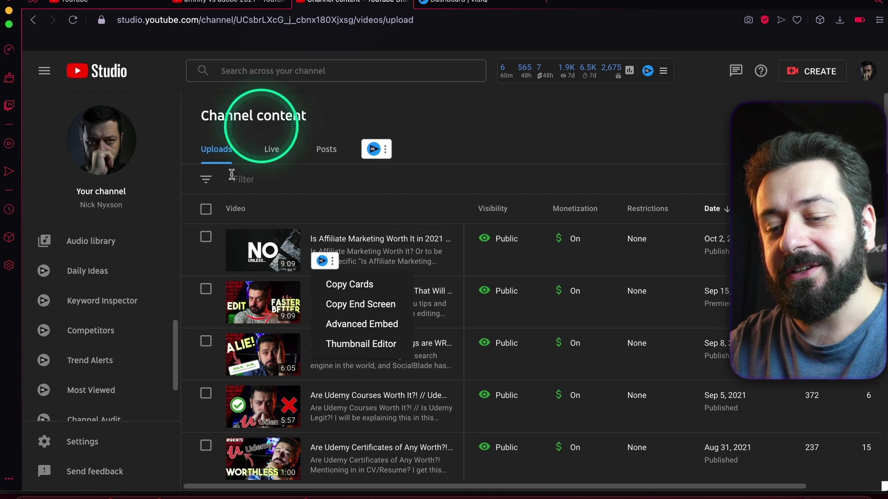
Step: View the channel's vidIQ Achievements from YouTube Studio and close them to return to the content list
{"action": "scroll", "coordinate": [133, 300], "scroll_direction": "down", "scroll_amount": 2}
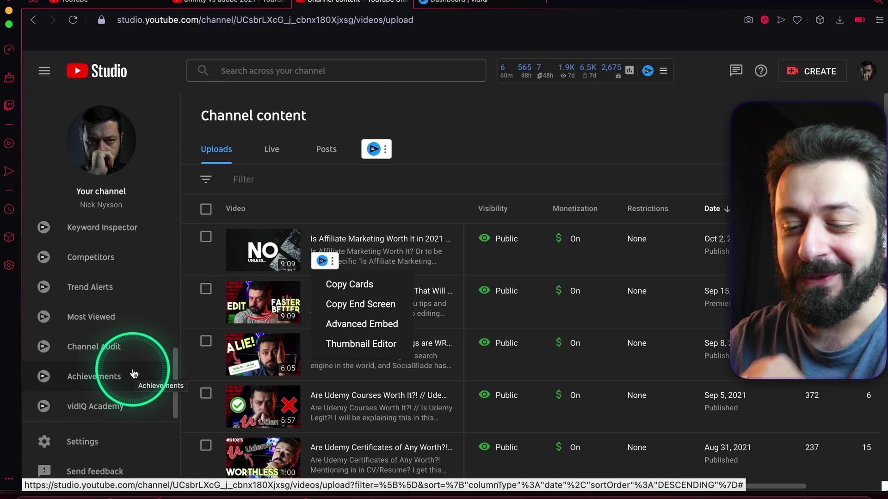
{"action": "left_click", "coordinate": [134, 374]}
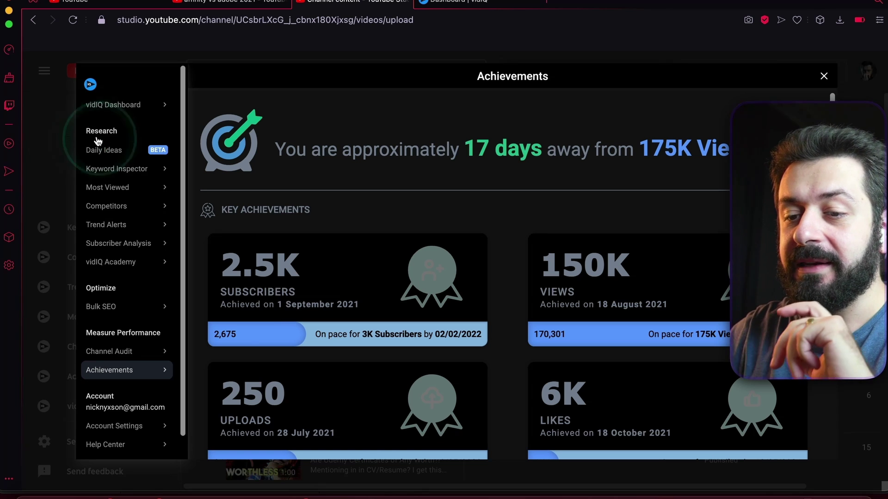
{"action": "left_click", "coordinate": [55, 126]}
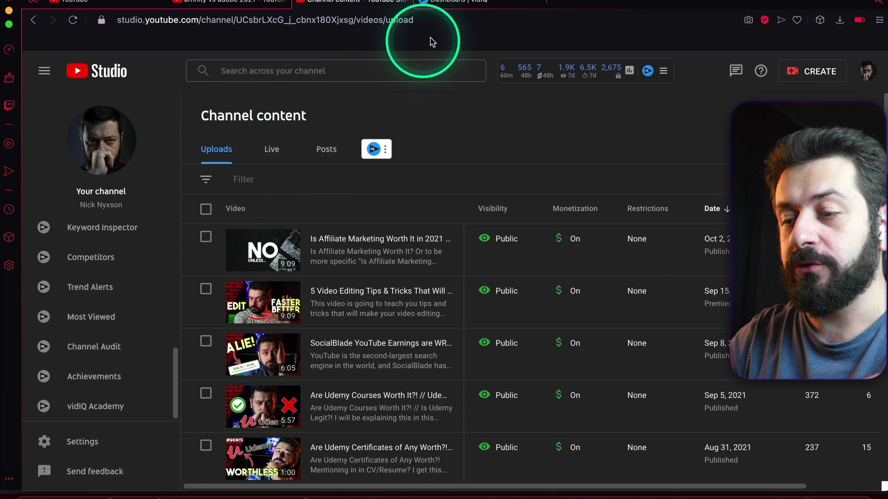
Step: Switch to the vidIQ website and view the dashboard's channel stats and keyword opportunities
{"action": "left_click", "coordinate": [467, 4]}
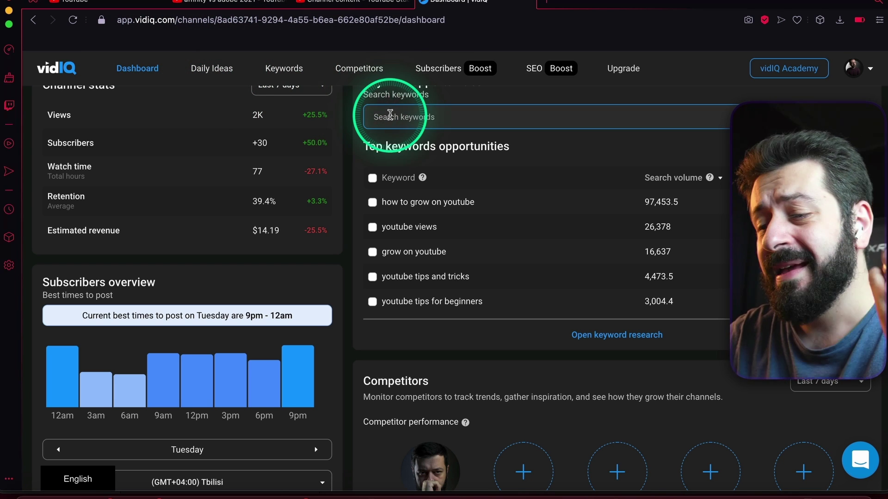
{"action": "scroll", "coordinate": [390, 114], "scroll_direction": "up", "scroll_amount": 2}
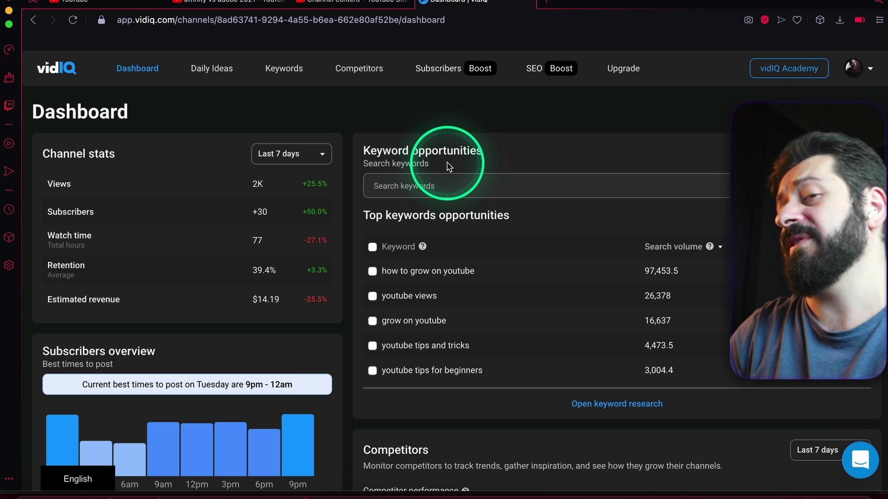
Step: Go back to YouTube Studio, review the vidIQ Achievements once more, and close them
{"action": "left_click", "coordinate": [370, 5]}
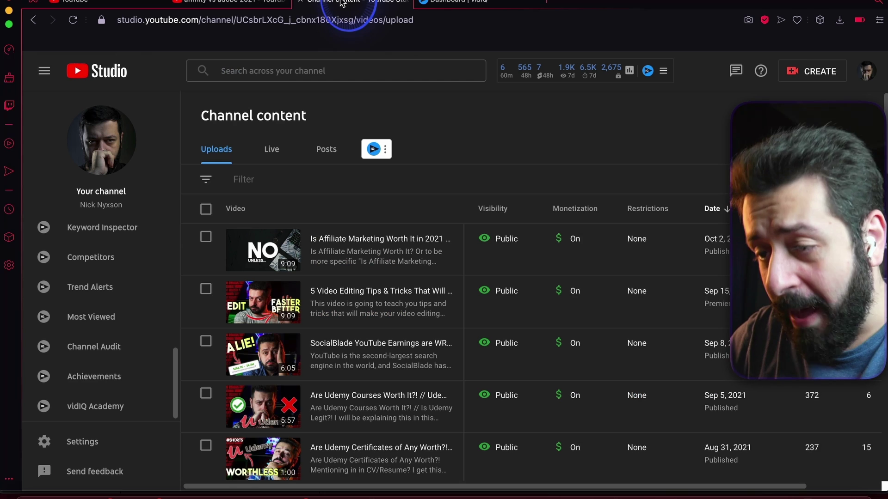
{"action": "left_click", "coordinate": [86, 376]}
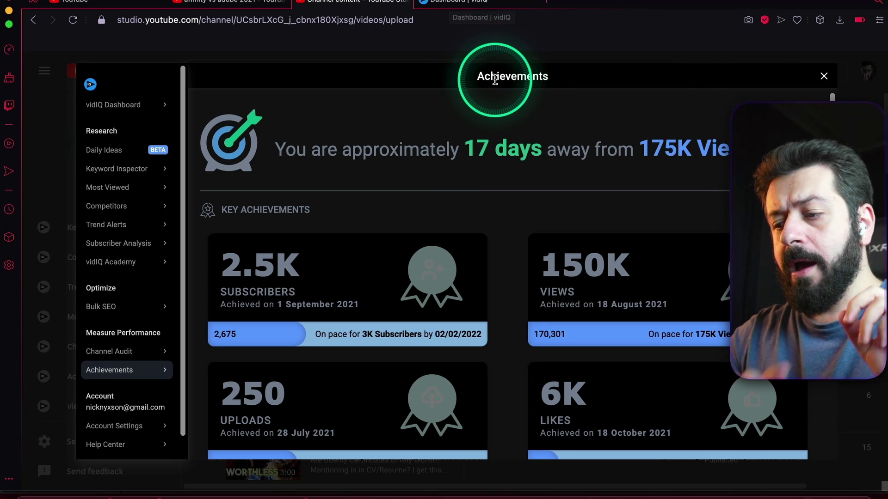
{"action": "left_click", "coordinate": [824, 76]}
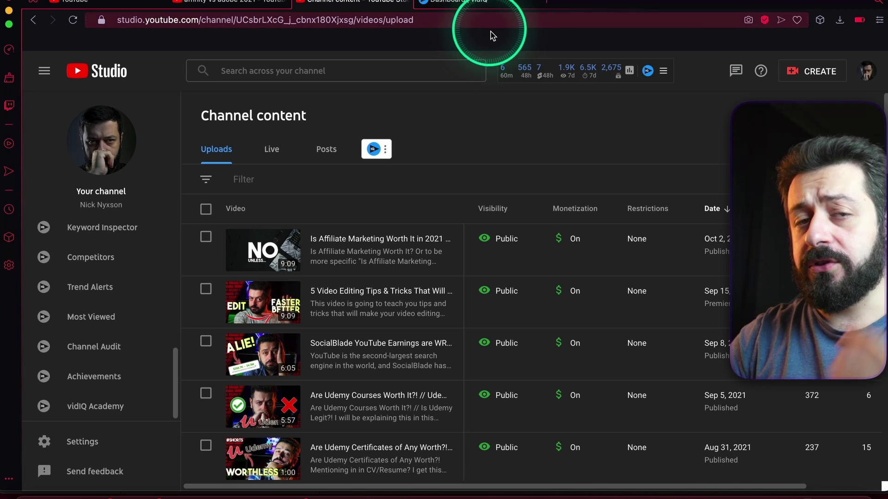
Step: Open the Keywords page on the vidIQ website
{"action": "left_click", "coordinate": [470, 6]}
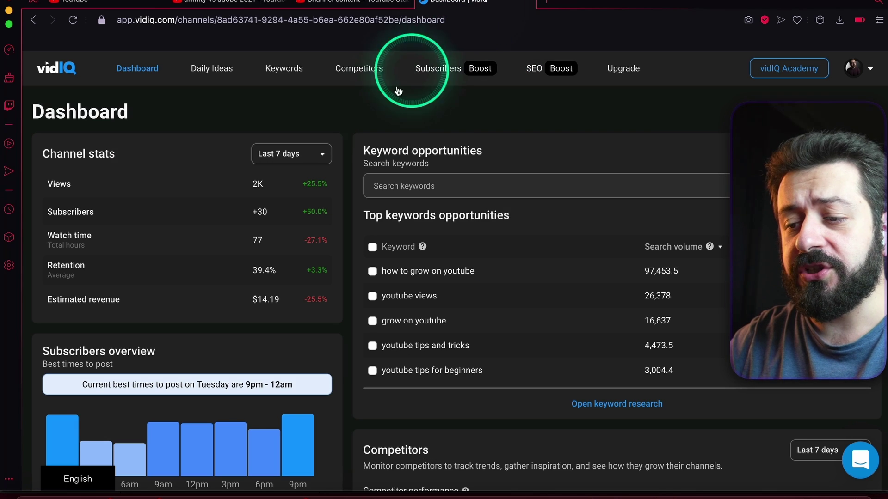
{"action": "left_click", "coordinate": [281, 81]}
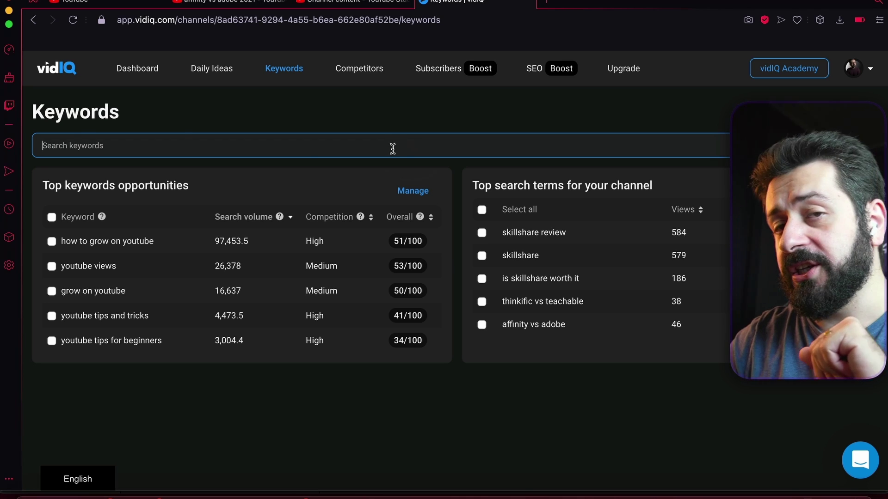
Step: Compare where vidIQ's tools are found on the YouTube home page, the vidIQ website and YouTube Studio's content page
{"action": "key", "text": "ctrl+1"}
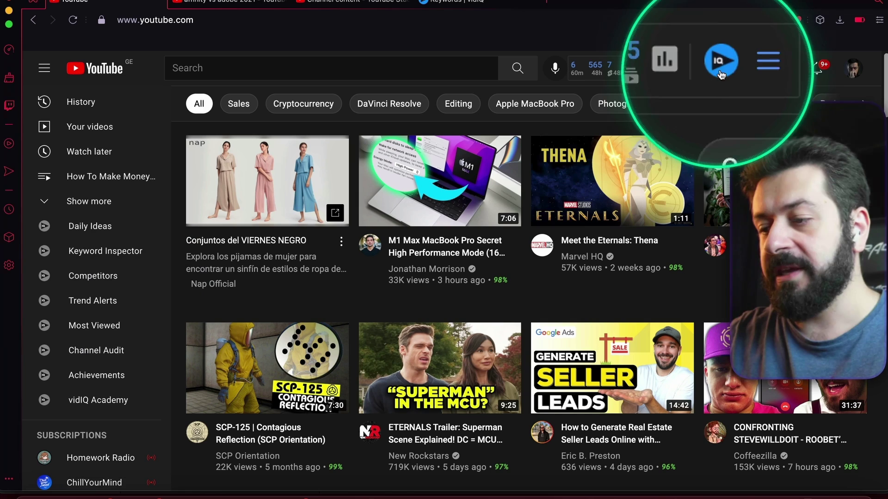
{"action": "left_click", "coordinate": [481, 2]}
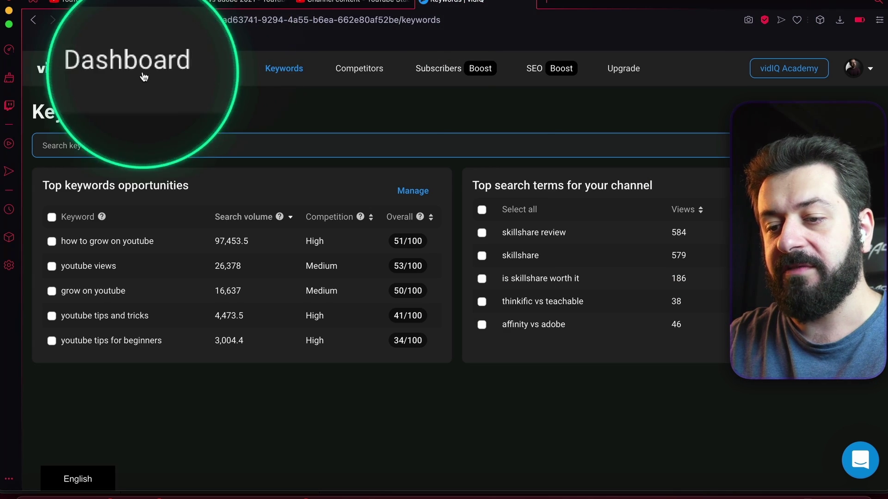
{"action": "left_click", "coordinate": [330, 2]}
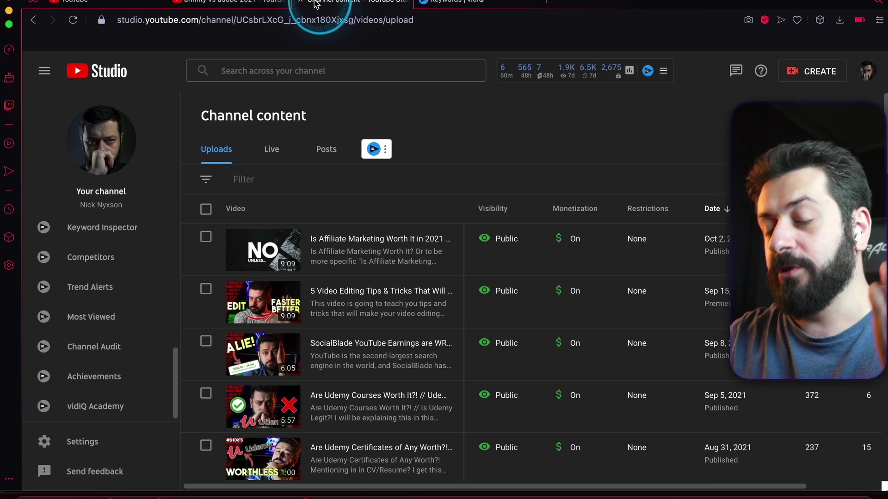
{"action": "mouse_move", "coordinate": [552, 67]}
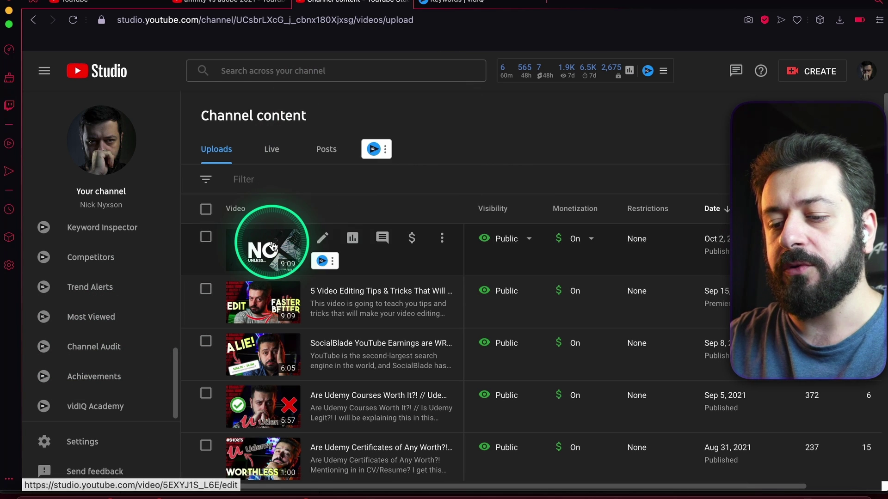
{"action": "scroll", "coordinate": [125, 300], "scroll_direction": "up", "scroll_amount": 5}
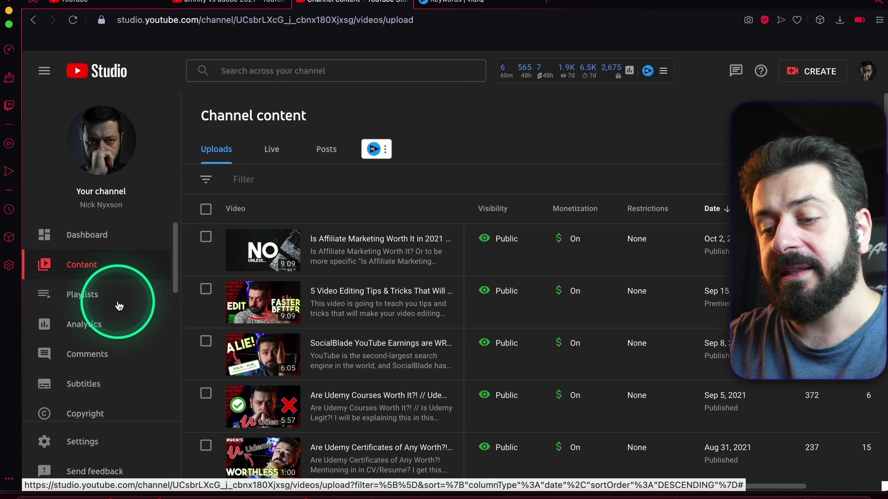
{"action": "left_click", "coordinate": [115, 2]}
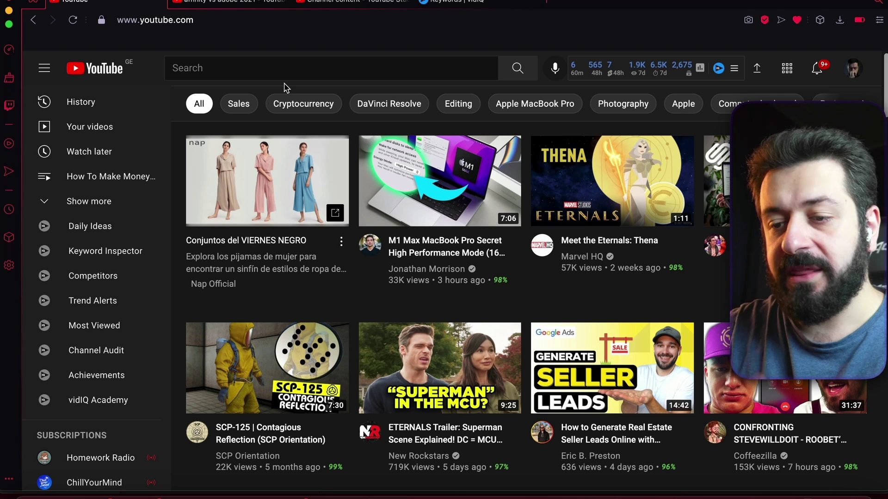
{"action": "left_click", "coordinate": [353, 3]}
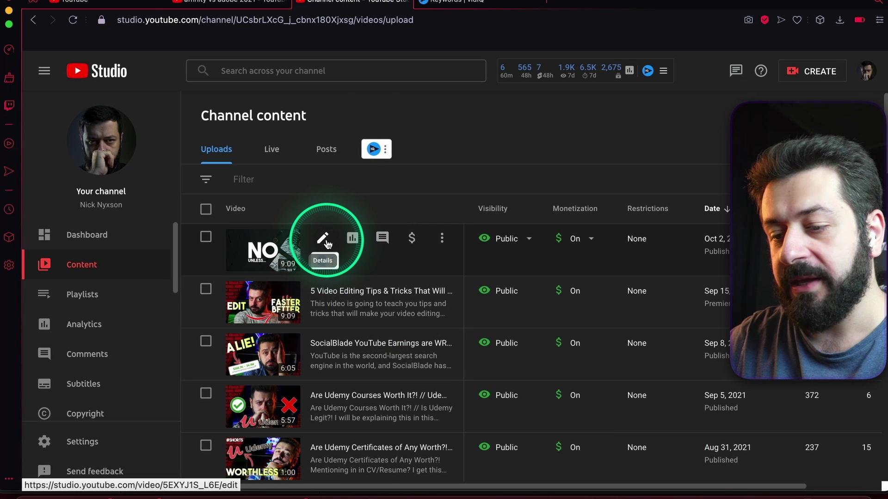
Step: Open the details of the most recent video and examine vidIQ's search term, best publishing time, thumbnail and SEO score features
{"action": "left_click", "coordinate": [327, 243]}
{"action": "scroll", "coordinate": [449, 259], "scroll_direction": "down", "scroll_amount": 1}
{"action": "scroll", "coordinate": [449, 259], "scroll_direction": "up", "scroll_amount": 1}
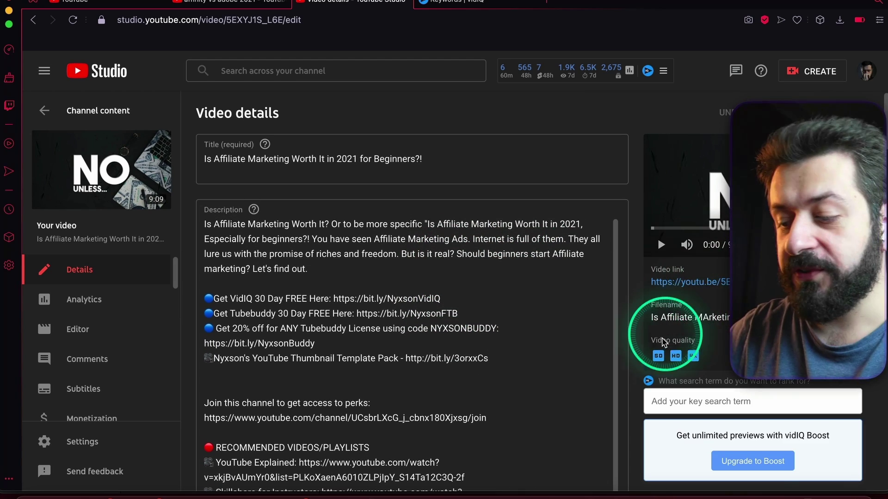
{"action": "scroll", "coordinate": [667, 337], "scroll_direction": "down", "scroll_amount": 5}
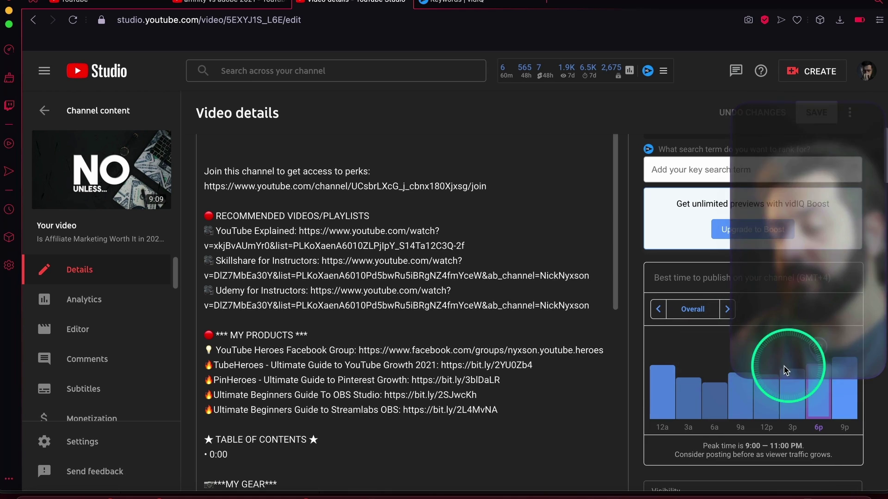
{"action": "scroll", "coordinate": [654, 428], "scroll_direction": "down", "scroll_amount": 7}
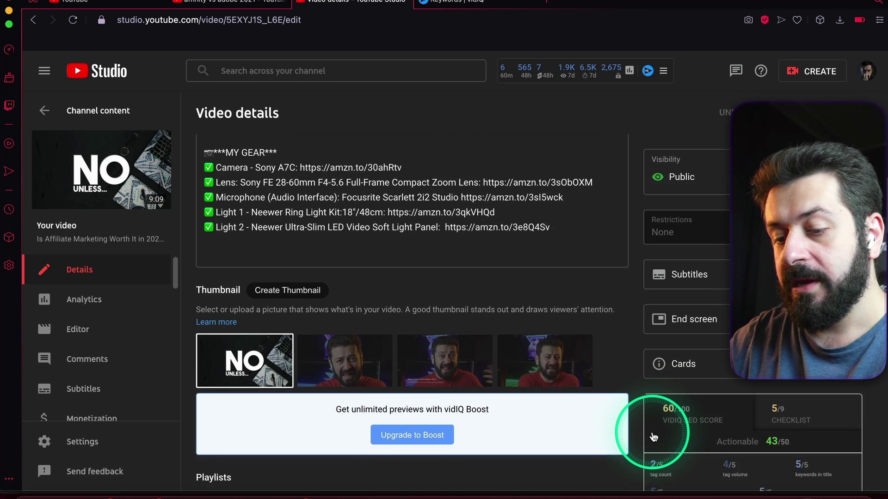
{"action": "scroll", "coordinate": [653, 437], "scroll_direction": "down", "scroll_amount": 1}
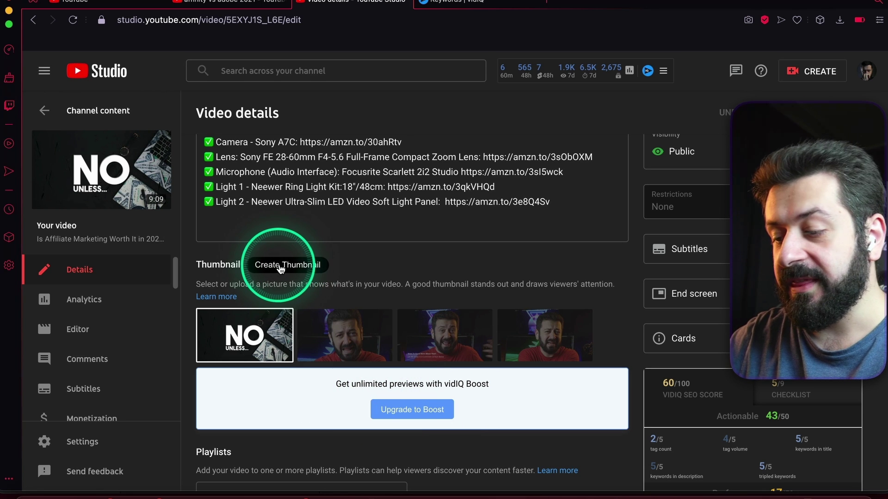
{"action": "scroll", "coordinate": [518, 282], "scroll_direction": "down", "scroll_amount": 3}
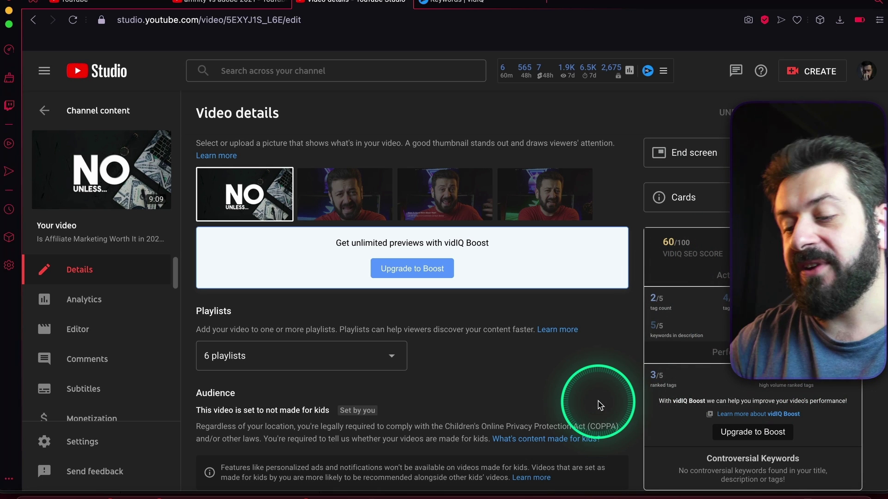
{"action": "scroll", "coordinate": [603, 344], "scroll_direction": "down", "scroll_amount": 10}
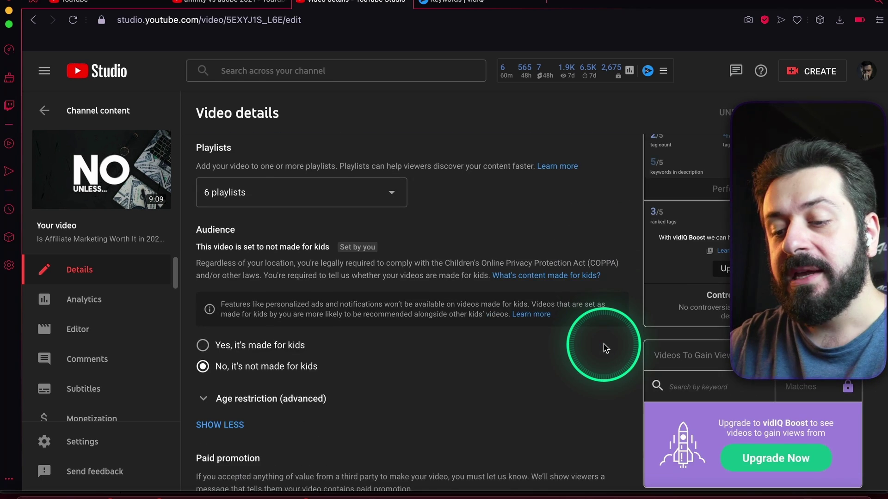
Step: Examine the vidIQ scores of the video's tags, the tag tools and the recommended tags
{"action": "scroll", "coordinate": [604, 344], "scroll_direction": "down", "scroll_amount": 5}
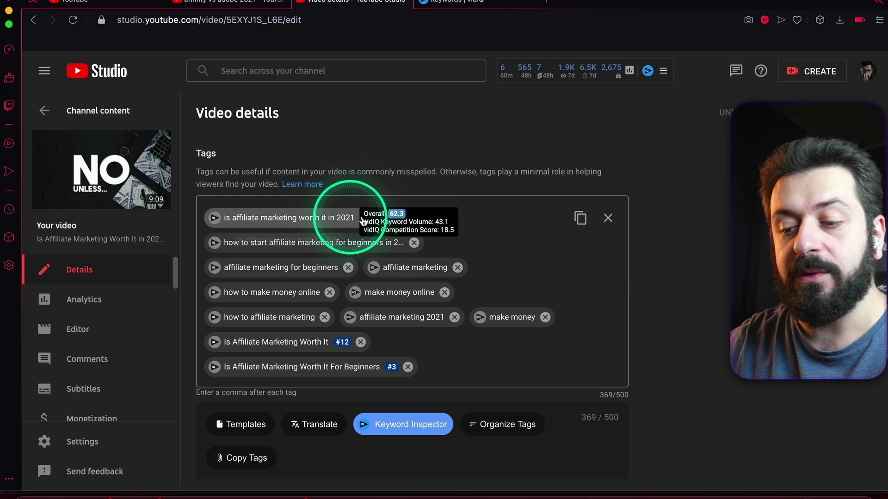
{"action": "scroll", "coordinate": [474, 247], "scroll_direction": "down", "scroll_amount": 3}
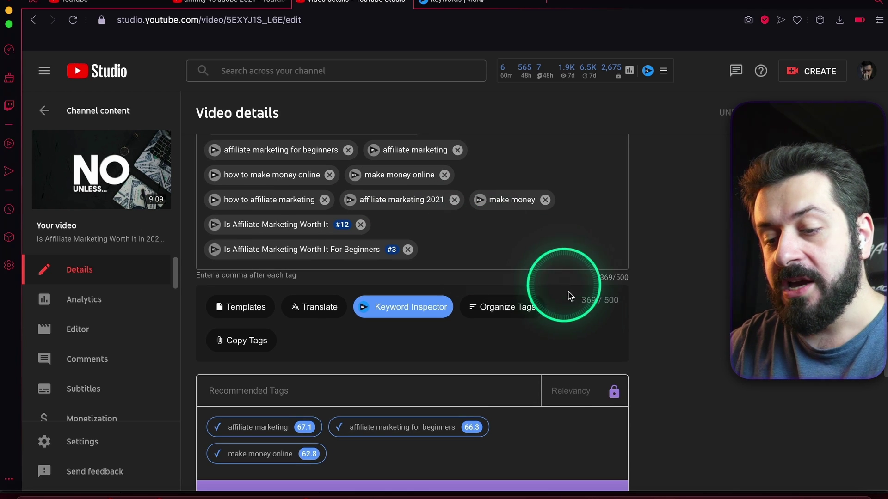
{"action": "scroll", "coordinate": [462, 372], "scroll_direction": "down", "scroll_amount": 1}
{"action": "scroll", "coordinate": [461, 371], "scroll_direction": "down", "scroll_amount": 4}
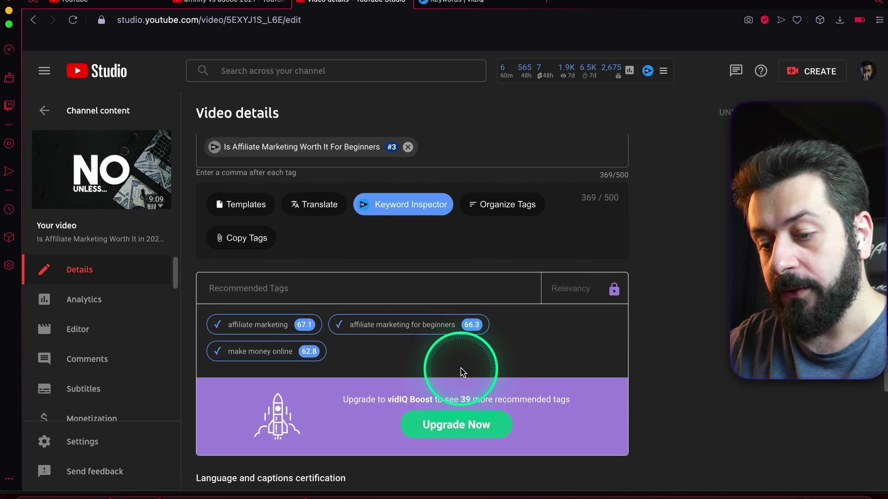
{"action": "mouse_move", "coordinate": [274, 199]}
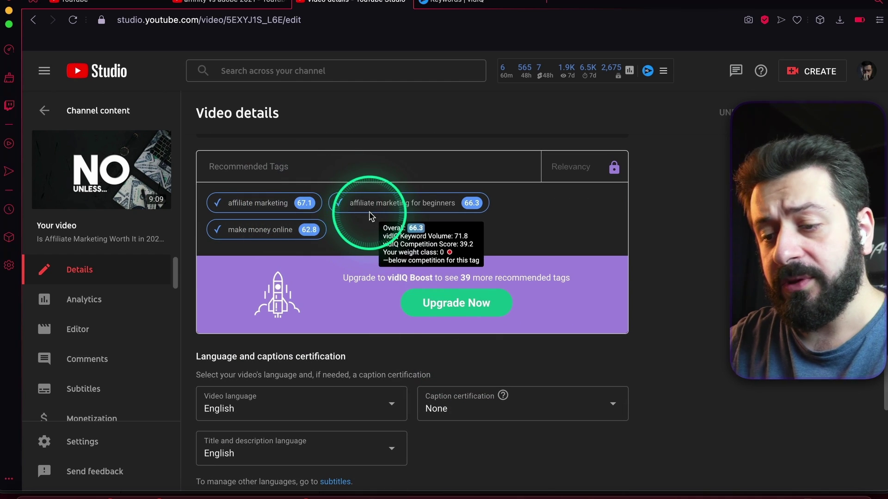
{"action": "mouse_move", "coordinate": [315, 228]}
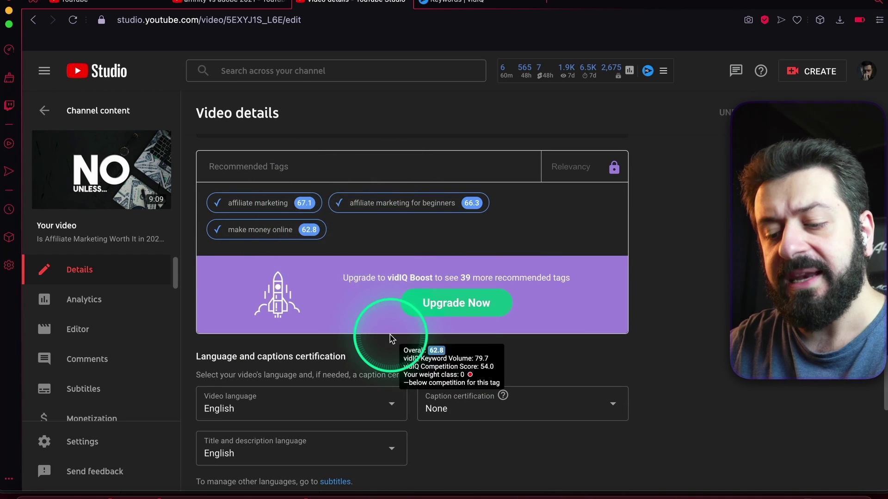
Step: Look through the video's remaining settings and the vidIQ Preferences for features such as Recommended Tags and Seo Score & Checklist
{"action": "scroll", "coordinate": [391, 338], "scroll_direction": "down", "scroll_amount": 8}
{"action": "scroll", "coordinate": [391, 338], "scroll_direction": "down", "scroll_amount": 3}
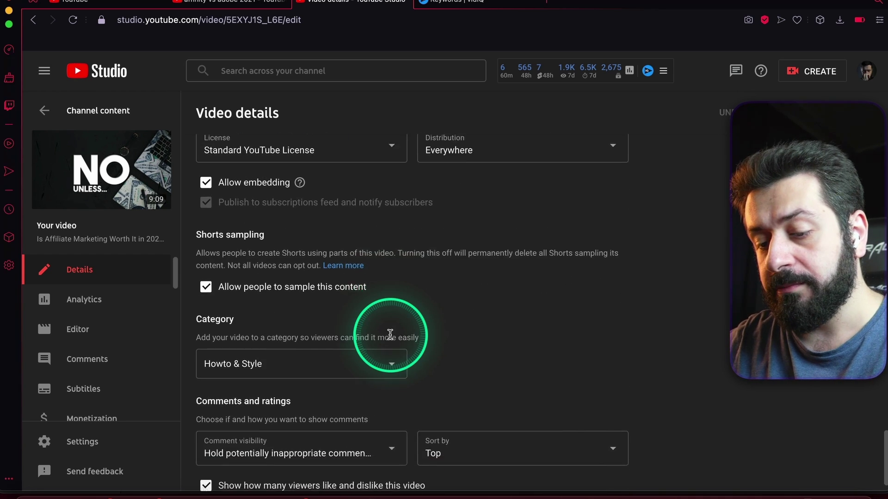
{"action": "scroll", "coordinate": [391, 337], "scroll_direction": "up", "scroll_amount": 6}
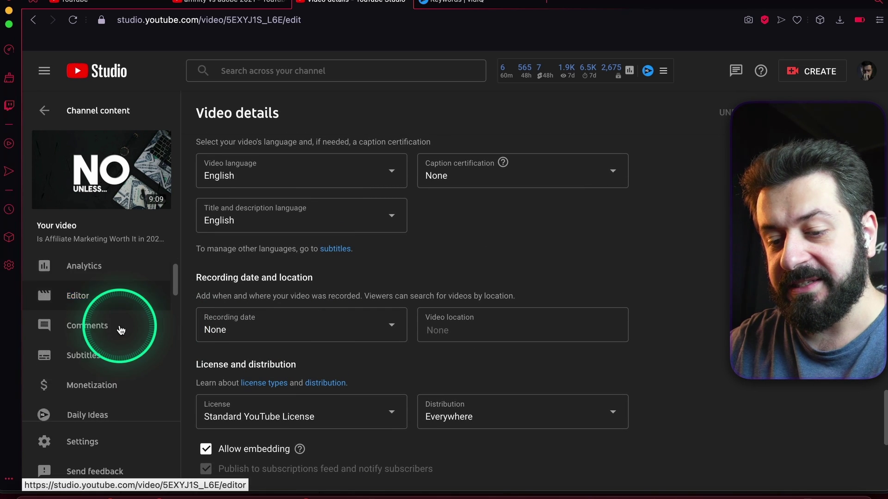
{"action": "scroll", "coordinate": [123, 326], "scroll_direction": "down", "scroll_amount": 6}
{"action": "scroll", "coordinate": [123, 314], "scroll_direction": "up", "scroll_amount": 3}
{"action": "scroll", "coordinate": [122, 313], "scroll_direction": "up", "scroll_amount": 3}
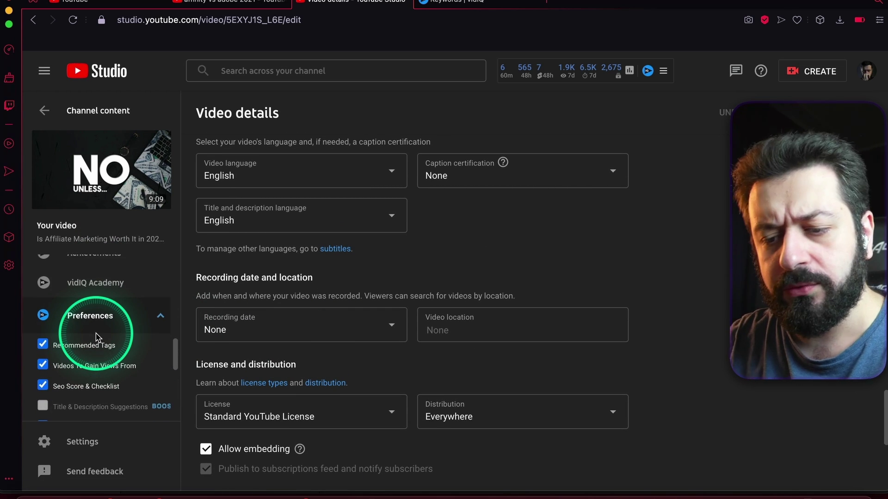
Step: Return to the YouTube home page from the video's details
{"action": "scroll", "coordinate": [150, 324], "scroll_direction": "up", "scroll_amount": 2}
{"action": "scroll", "coordinate": [462, 294], "scroll_direction": "up", "scroll_amount": 10}
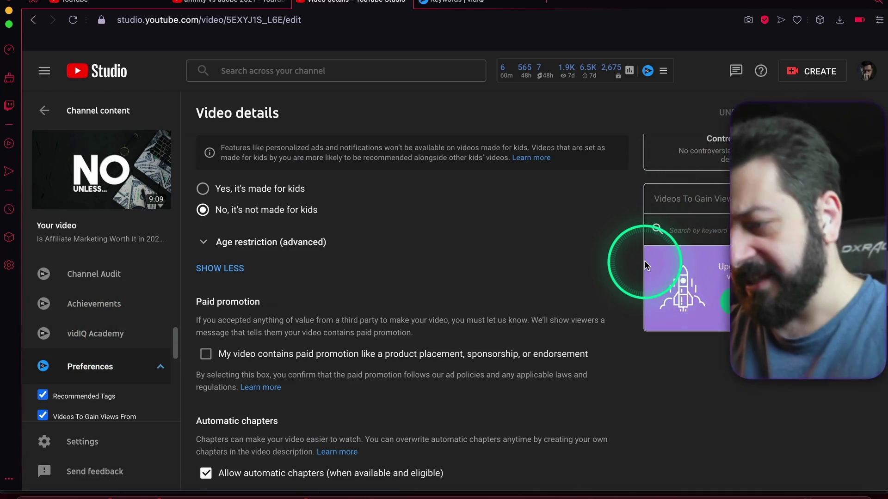
{"action": "scroll", "coordinate": [634, 258], "scroll_direction": "up", "scroll_amount": 10}
{"action": "left_click", "coordinate": [32, 20]}
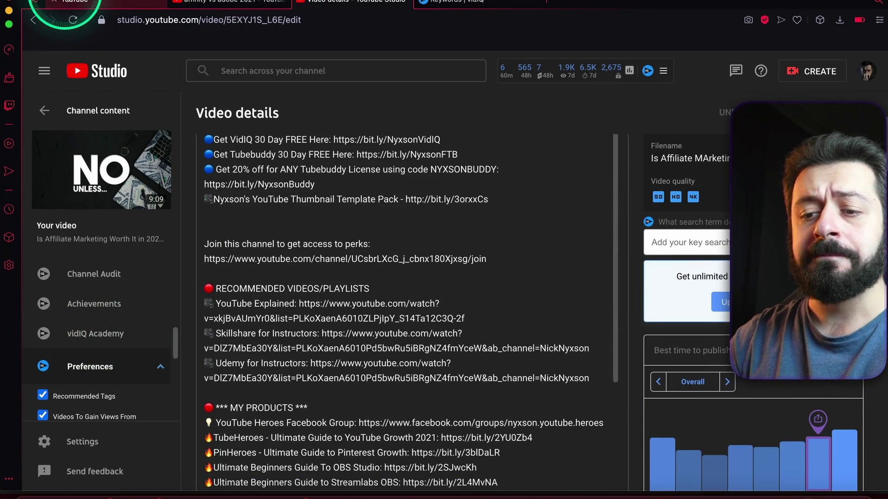
{"action": "left_click", "coordinate": [191, 64]}
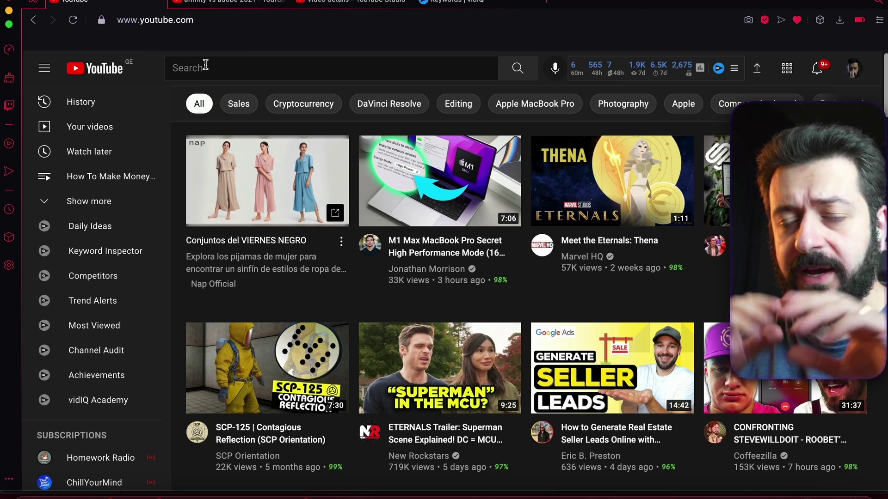